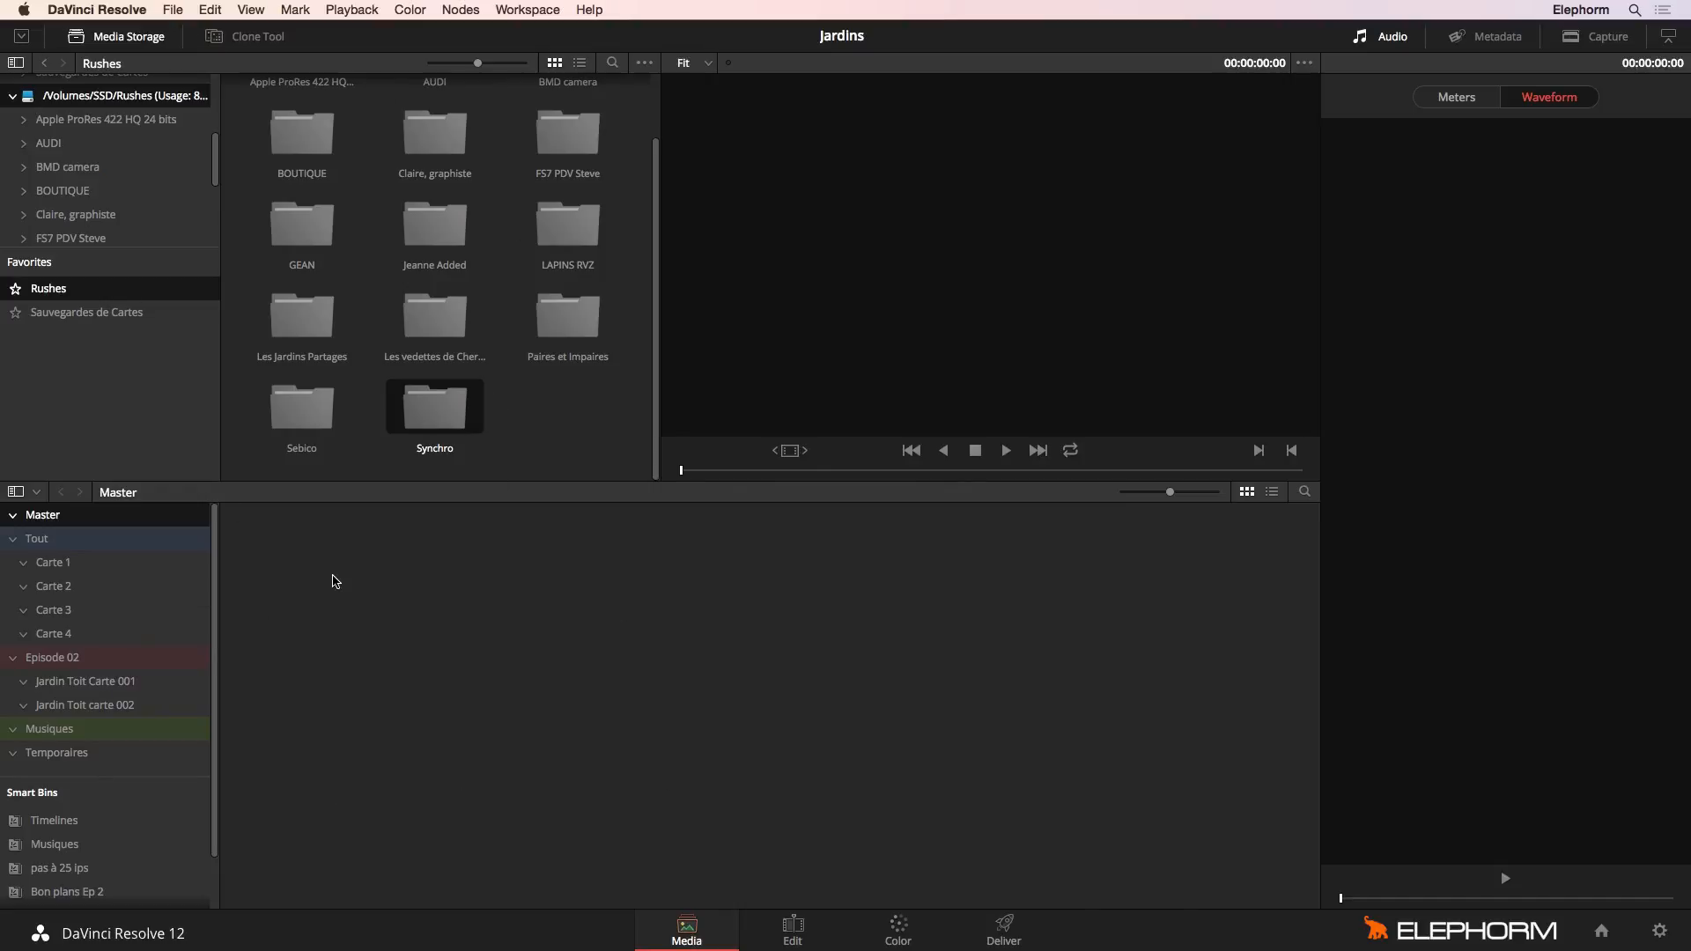
# - Switch to the Edit page and load 1H8A3102.MOV from the Carte 1 bin into the source viewer
pyautogui.click(795, 936)
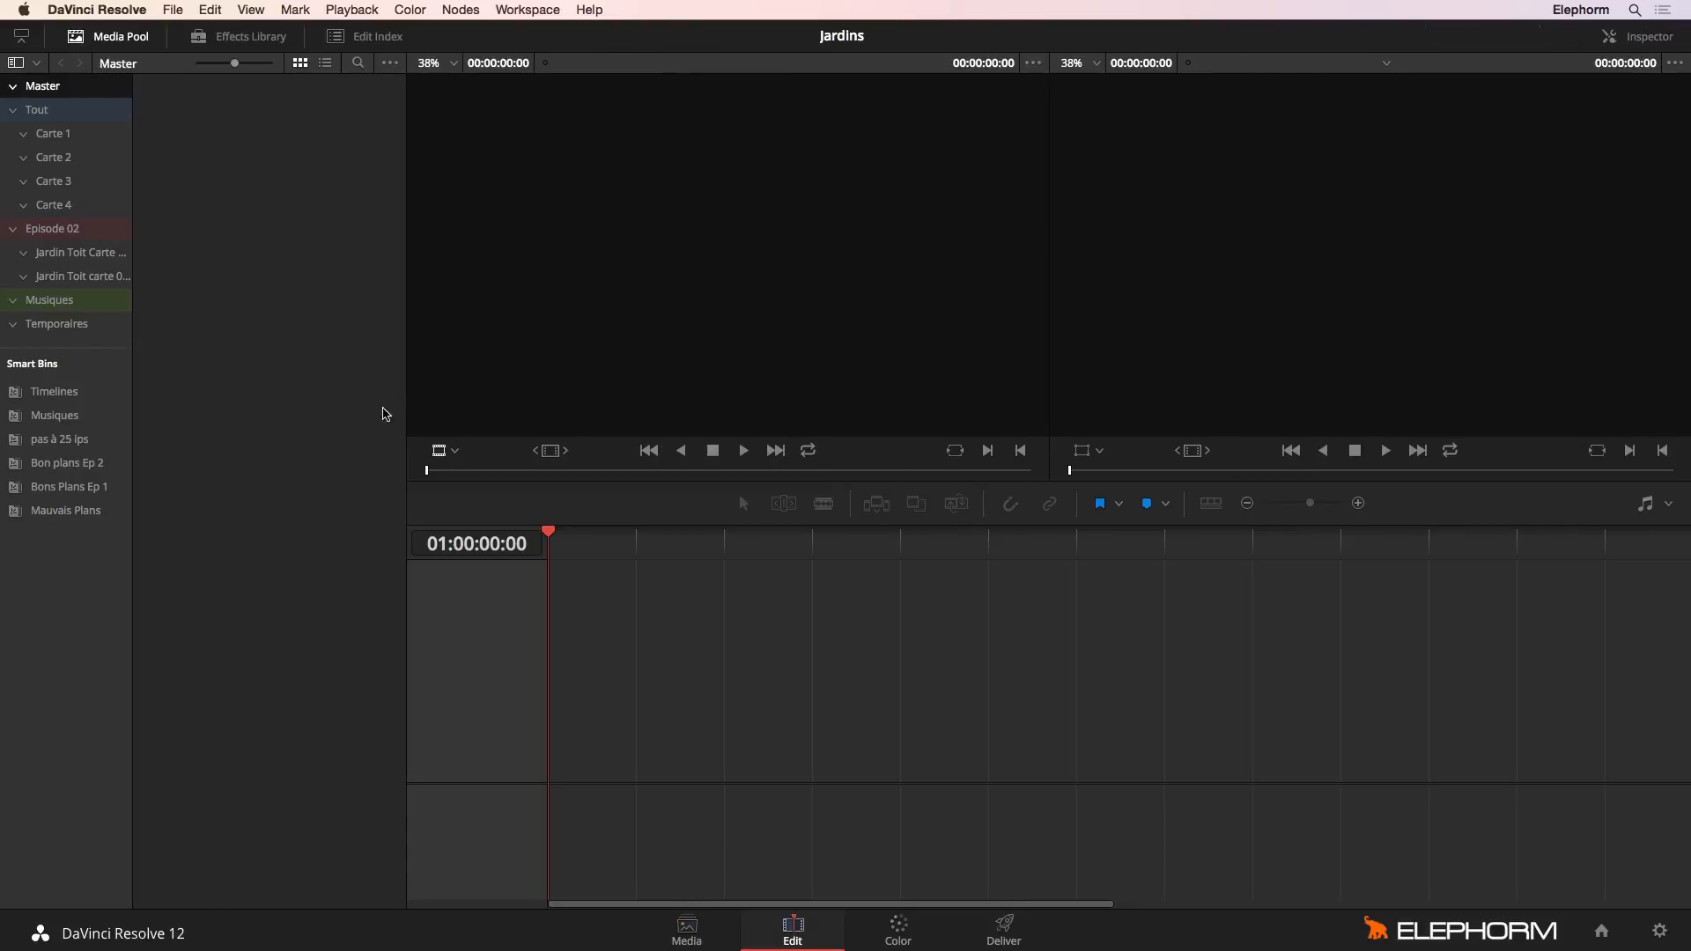
pyautogui.click(111, 36)
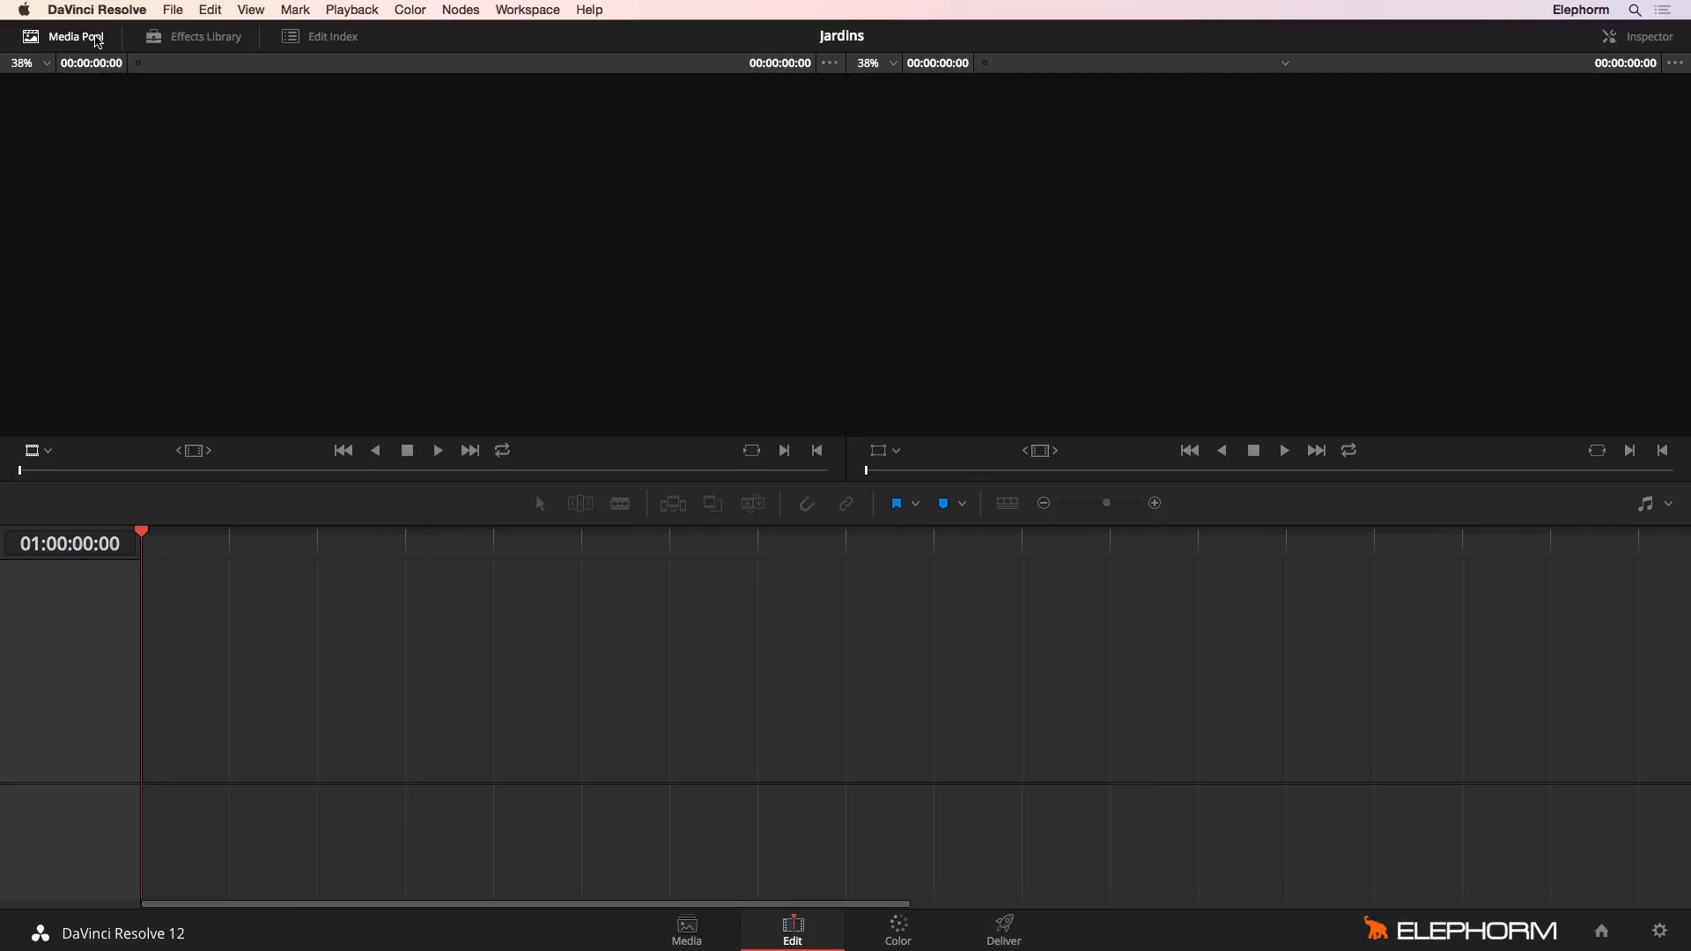
pyautogui.click(97, 37)
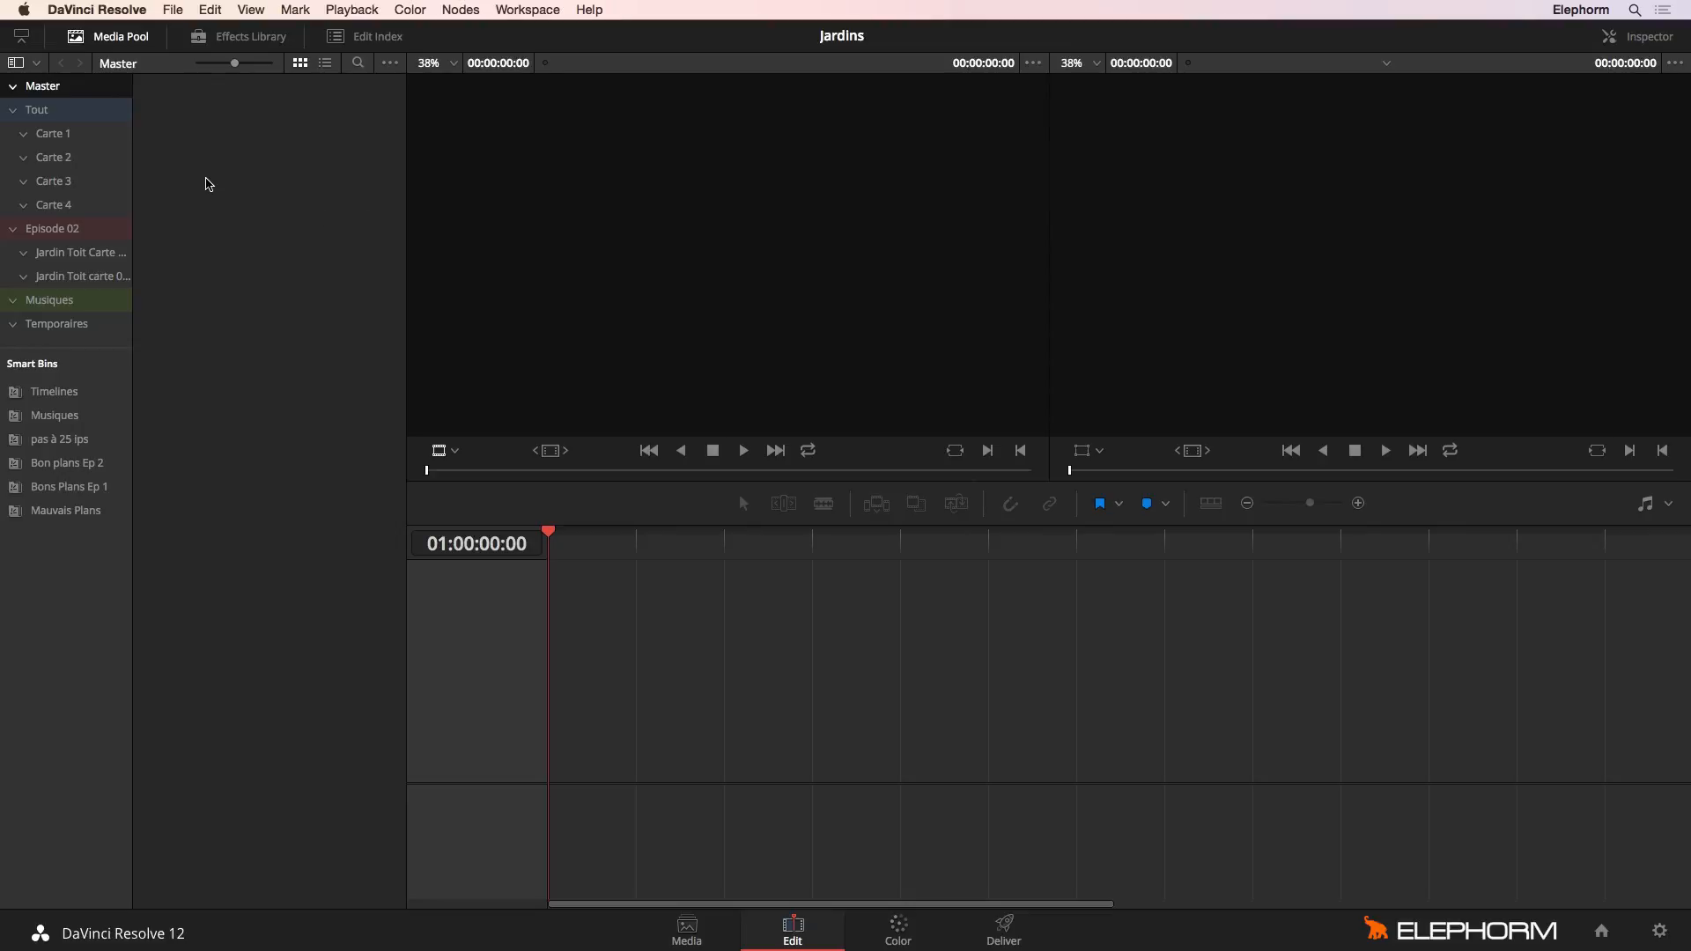
pyautogui.click(70, 136)
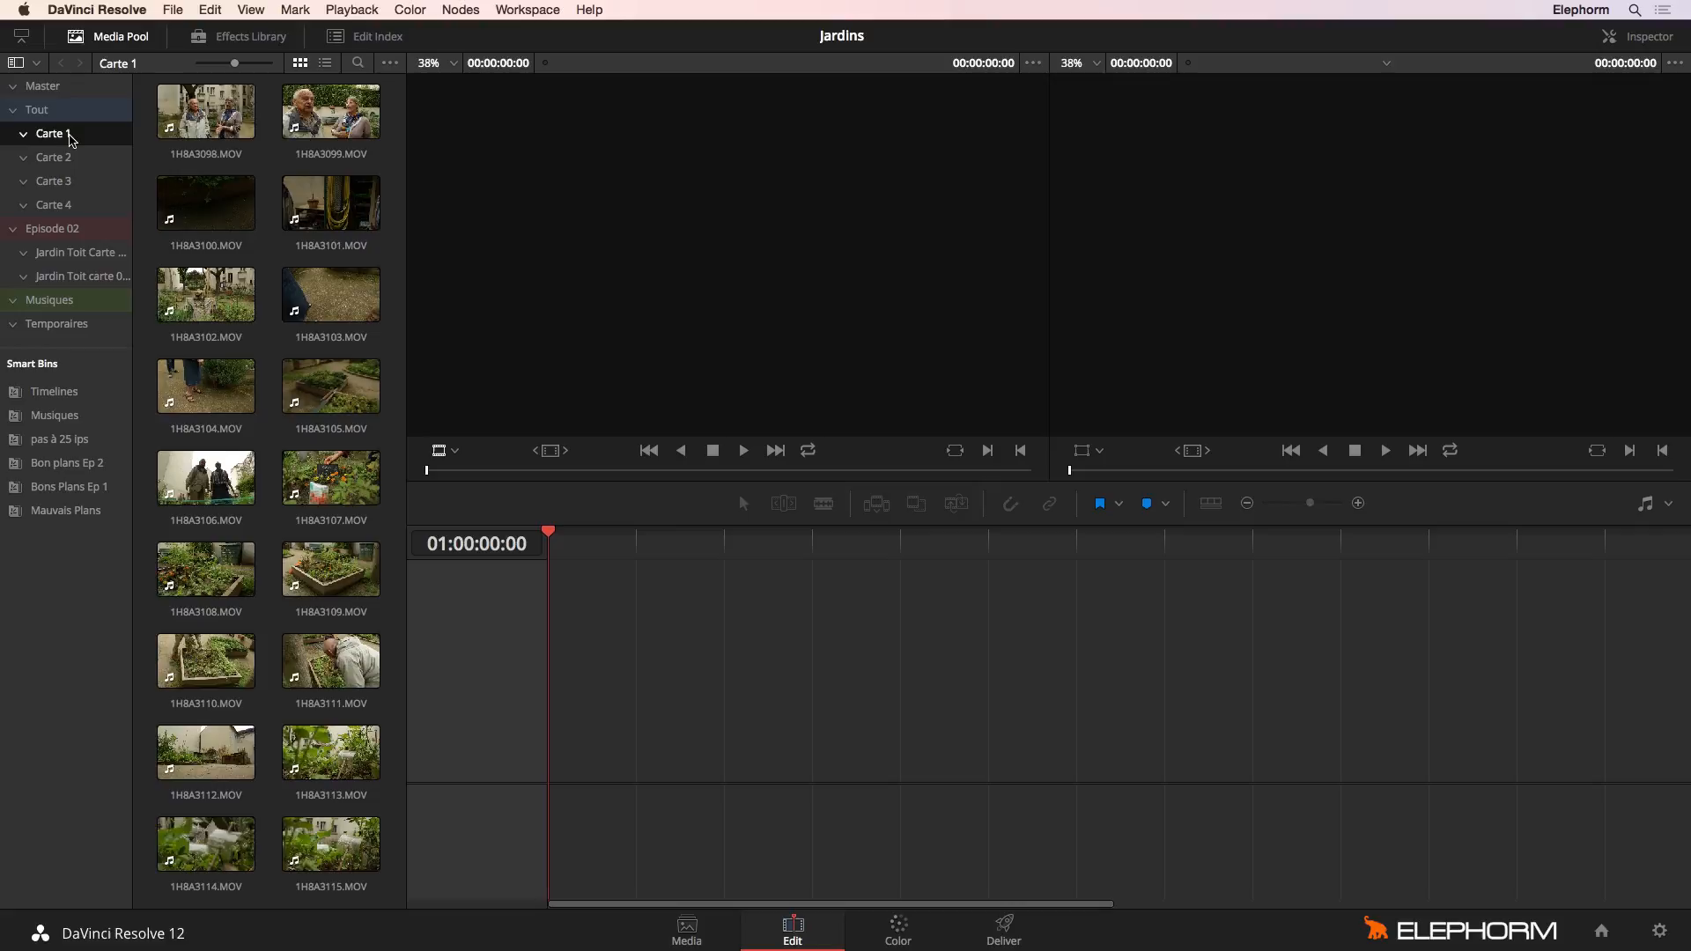
pyautogui.doubleClick(198, 311)
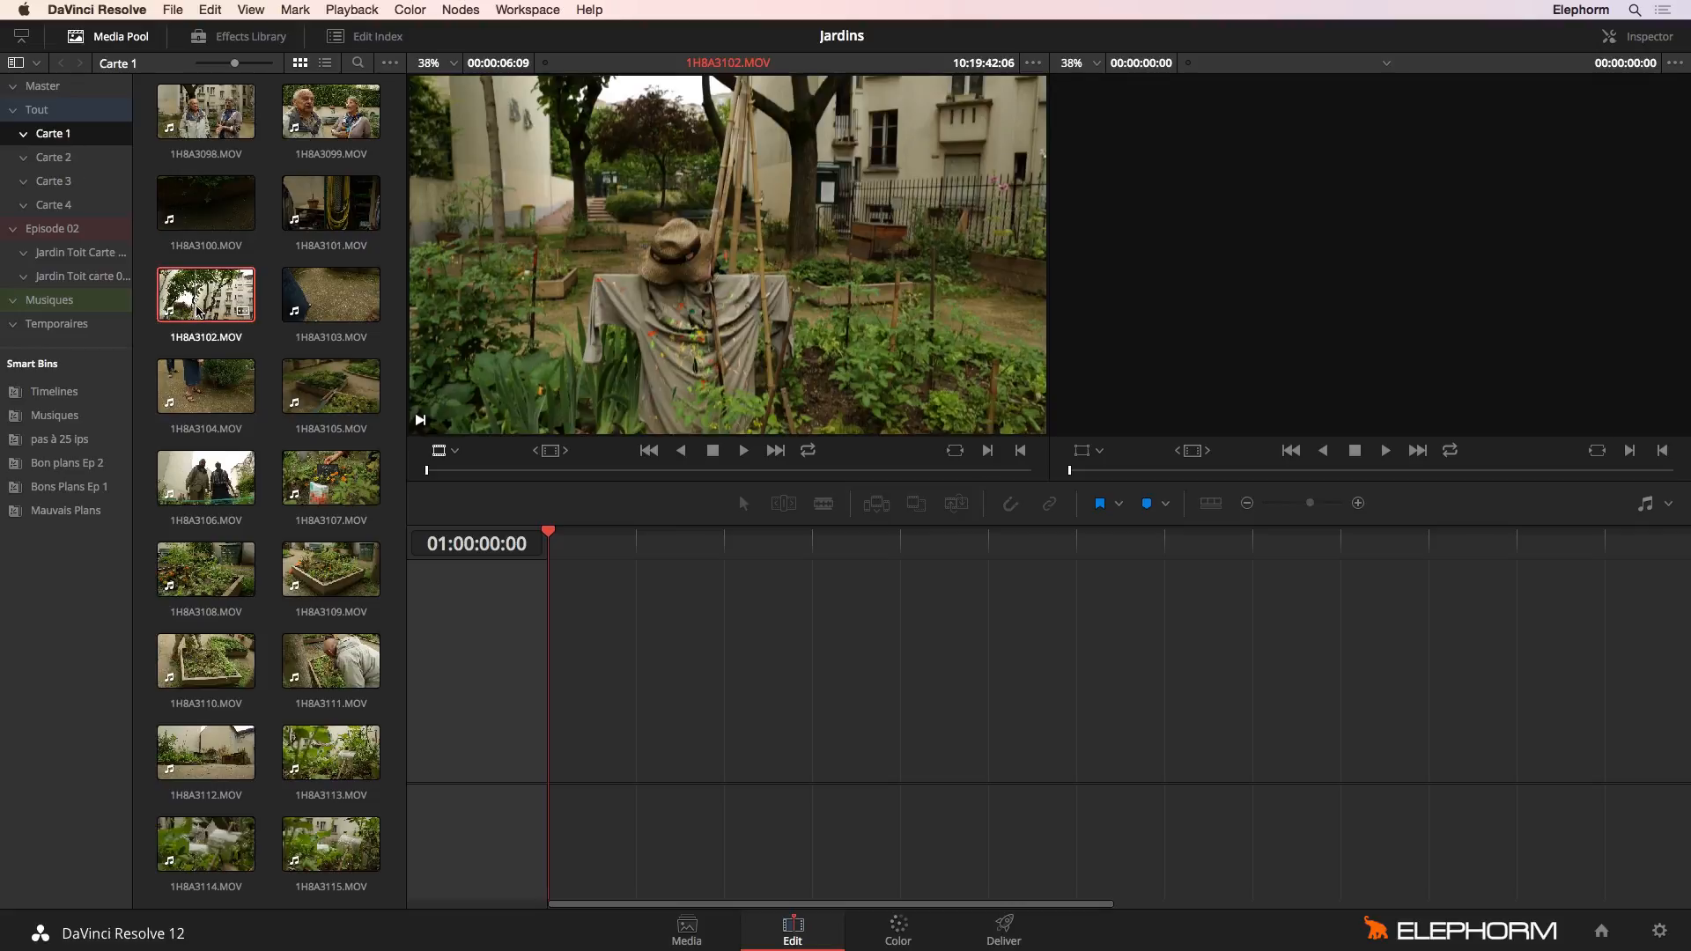
# - Mark a range of about 00:00:02:06 in 1H8A3102.MOV and place it at the start of the empty timeline area
pyautogui.moveTo(444, 471); pyautogui.dragTo(420, 498)
pyautogui.press('o')
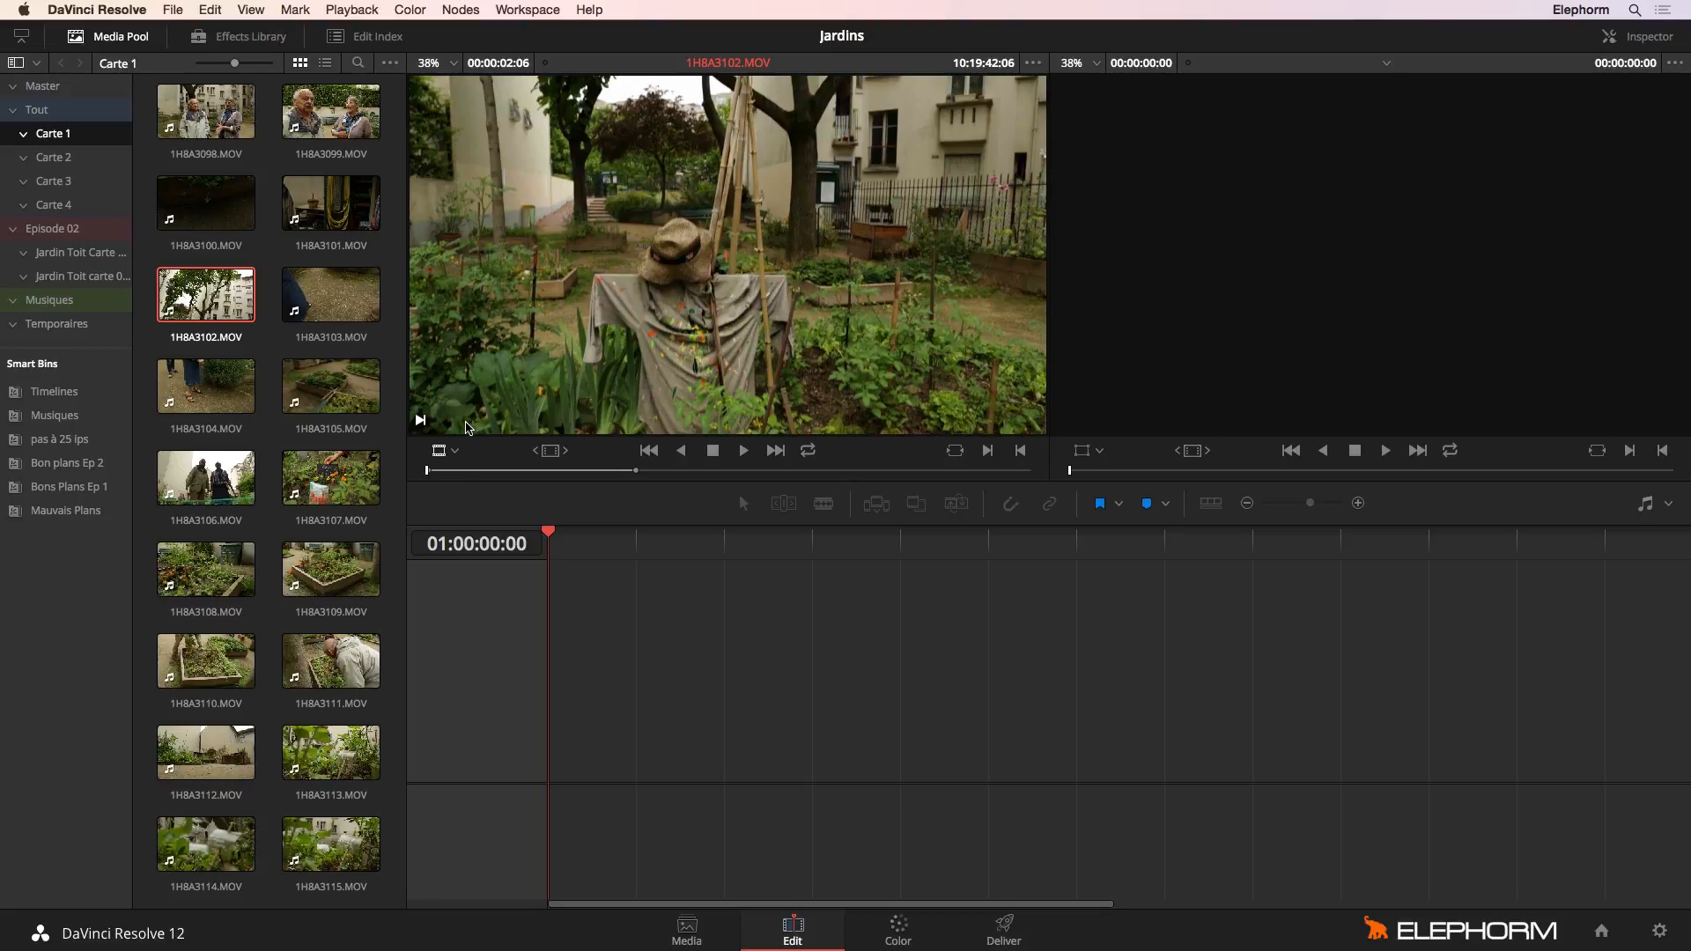
pyautogui.moveTo(185, 335); pyautogui.dragTo(559, 743)
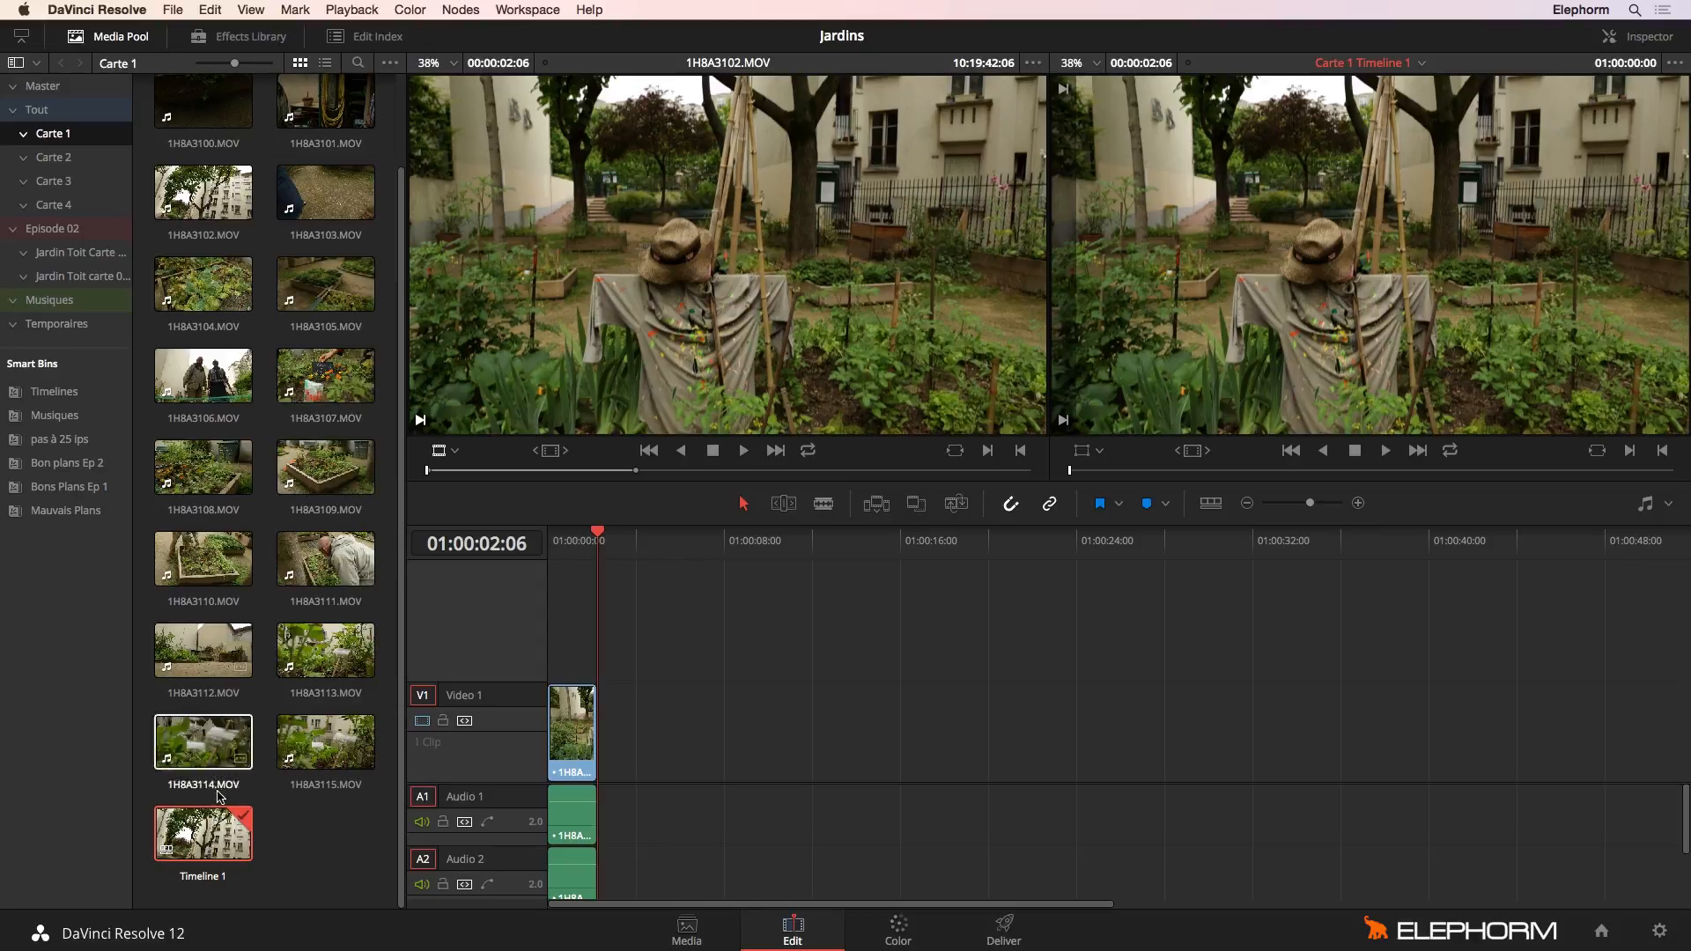
# - Move Timeline 1 from the Carte 1 bin into the Master bin and display that bin's contents
pyautogui.moveTo(215, 844); pyautogui.dragTo(71, 101)
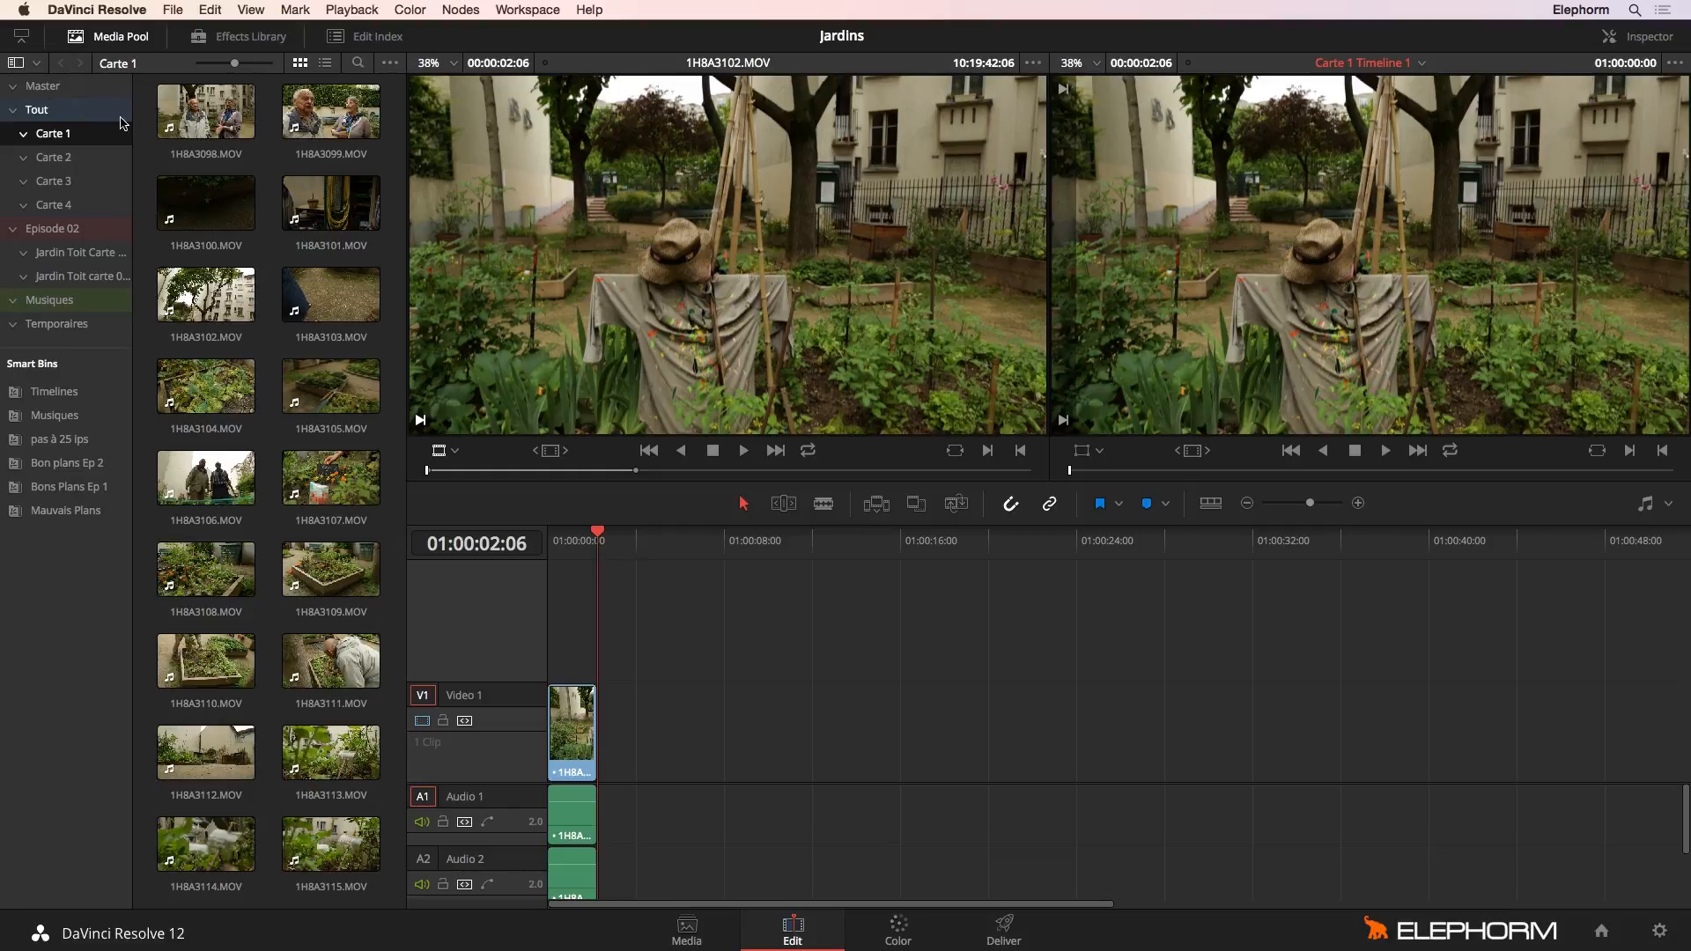
pyautogui.click(86, 96)
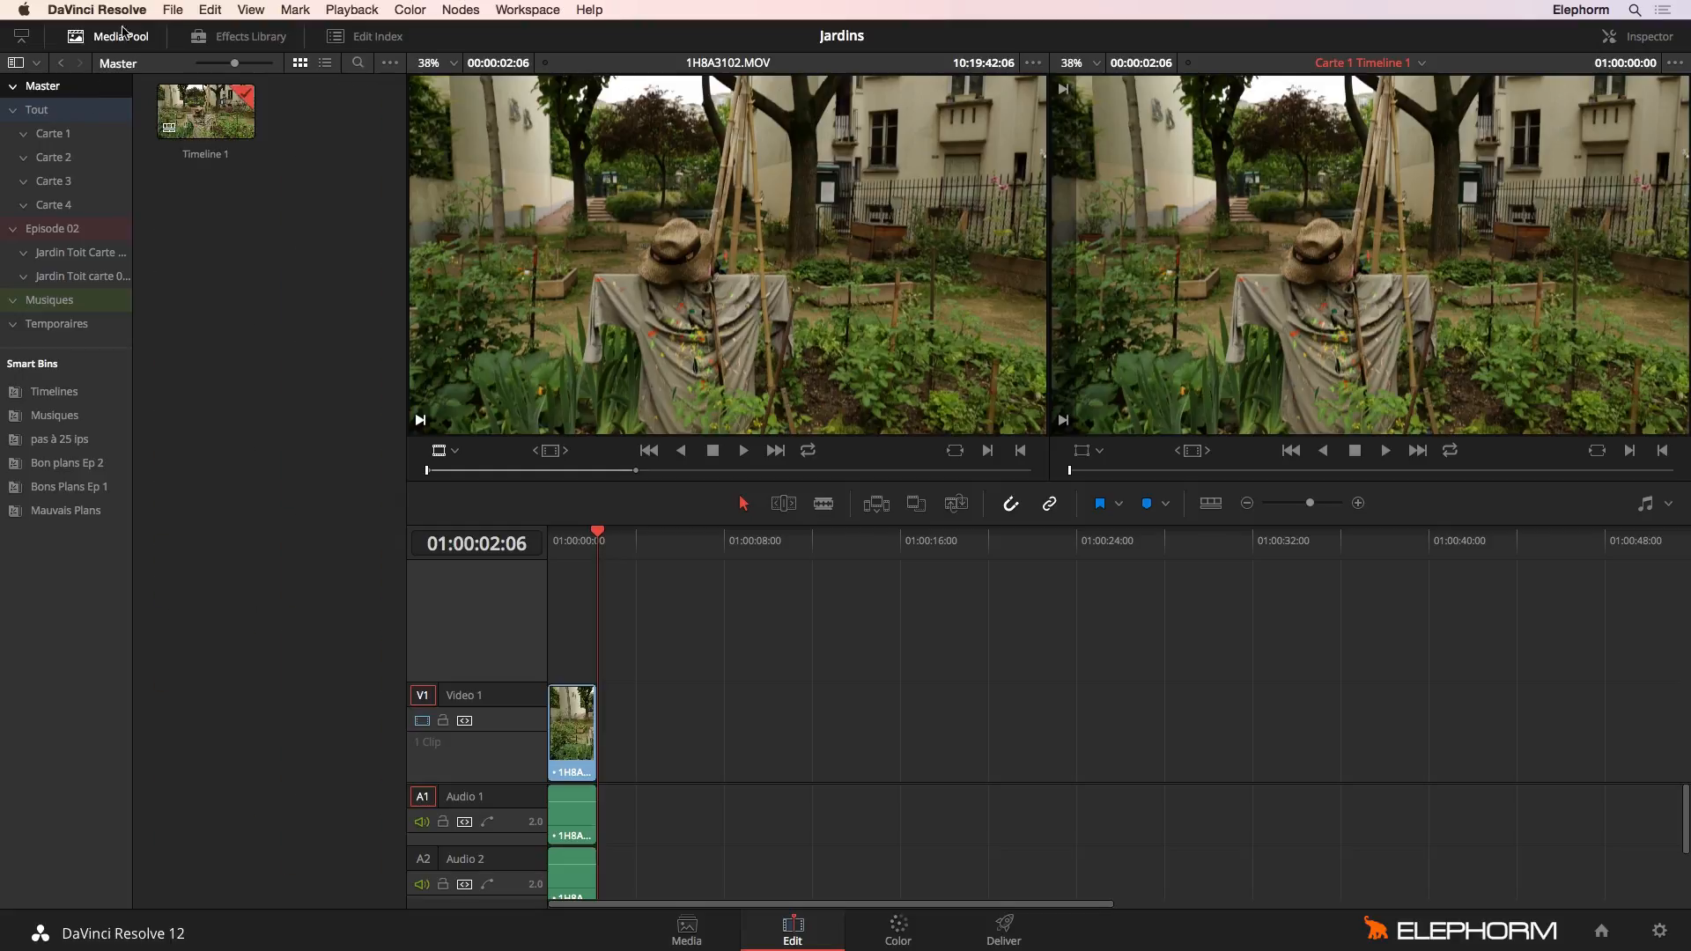
# - Create a non-empty timeline named Master Timeline in the Master bin, fit it to the window and scrub to 01:11:51:14
pyautogui.click(176, 10)
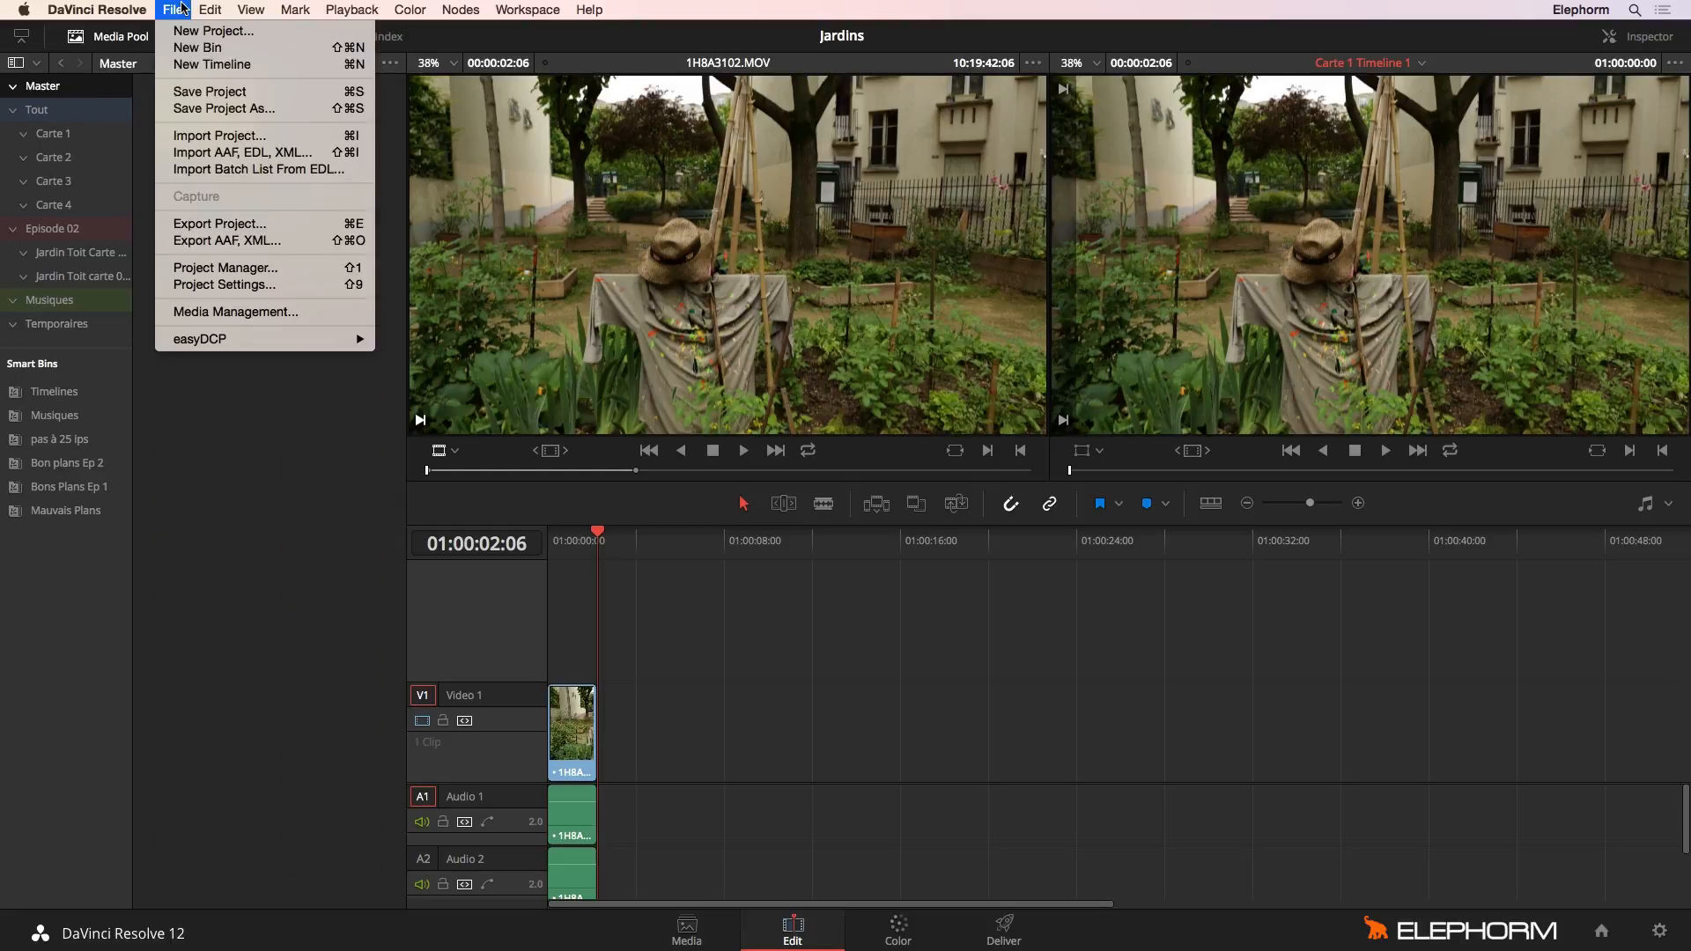
pyautogui.click(191, 65)
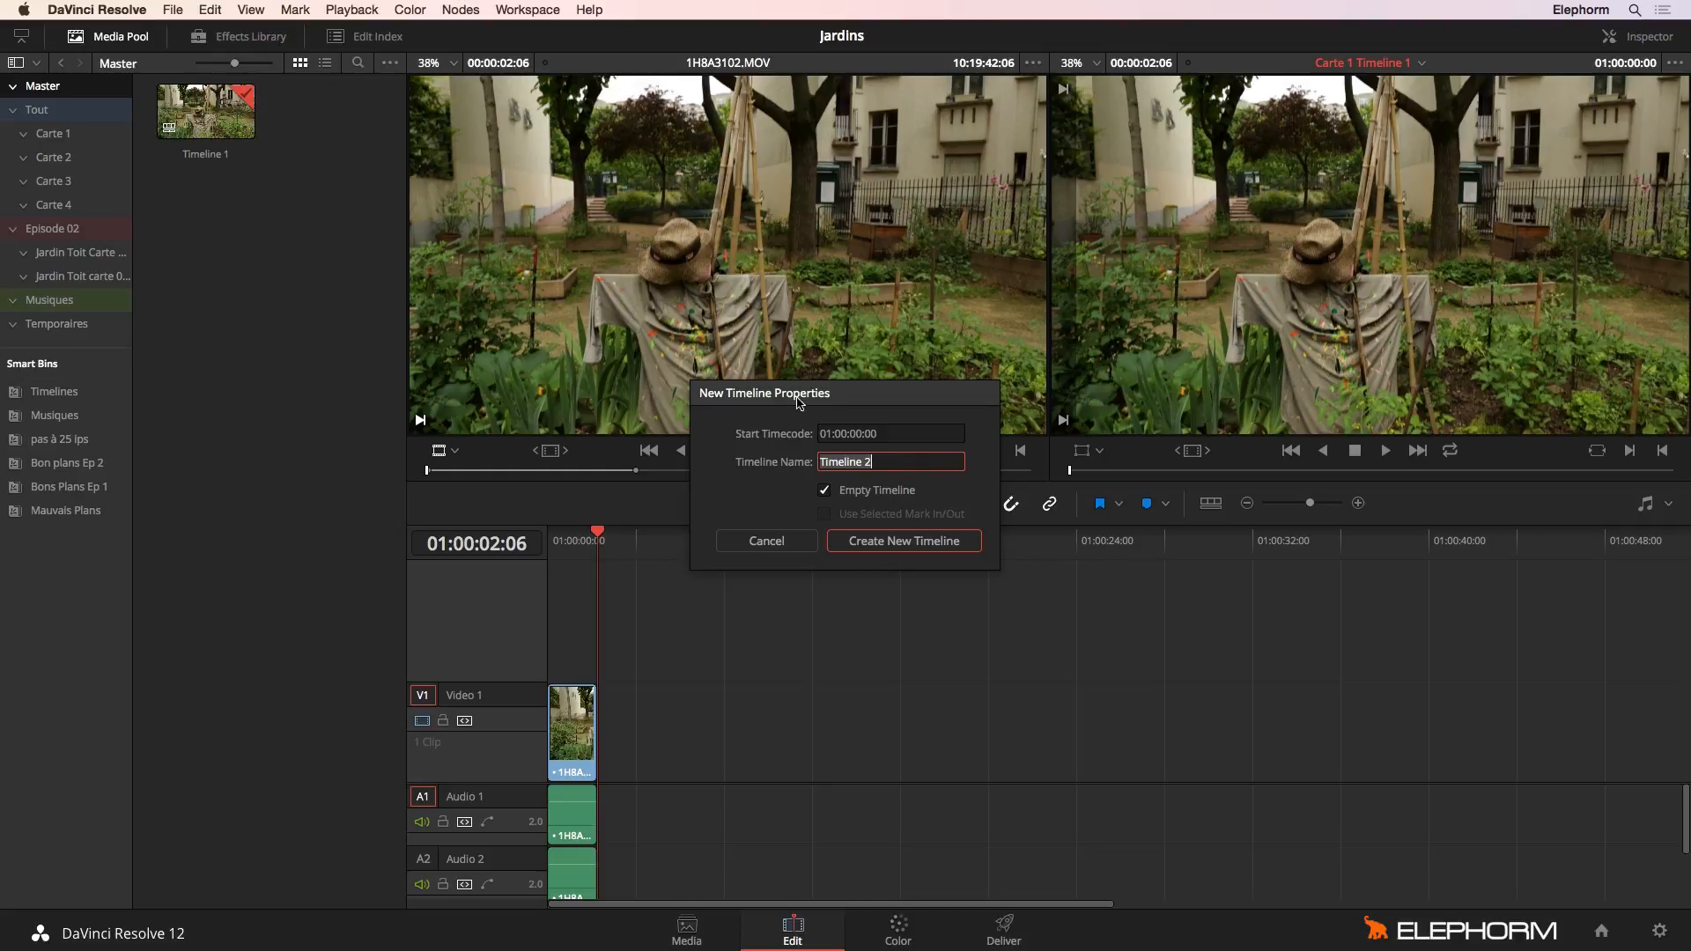
pyautogui.moveTo(853, 393); pyautogui.dragTo(847, 385)
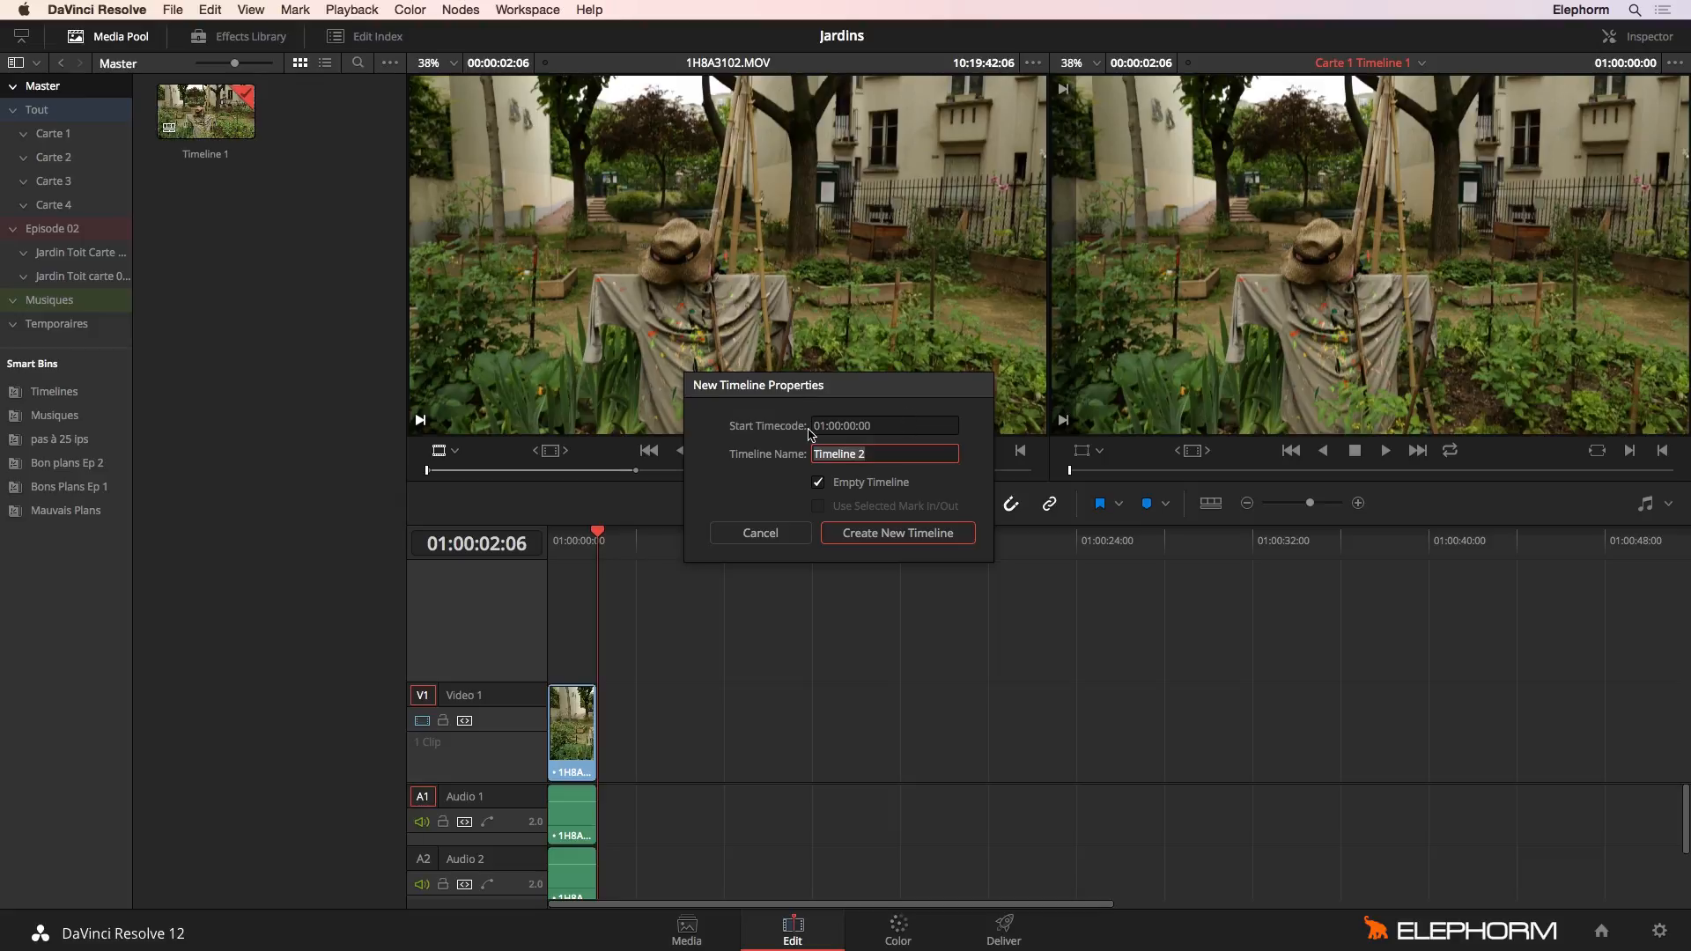
pyautogui.click(883, 454)
pyautogui.click(819, 483)
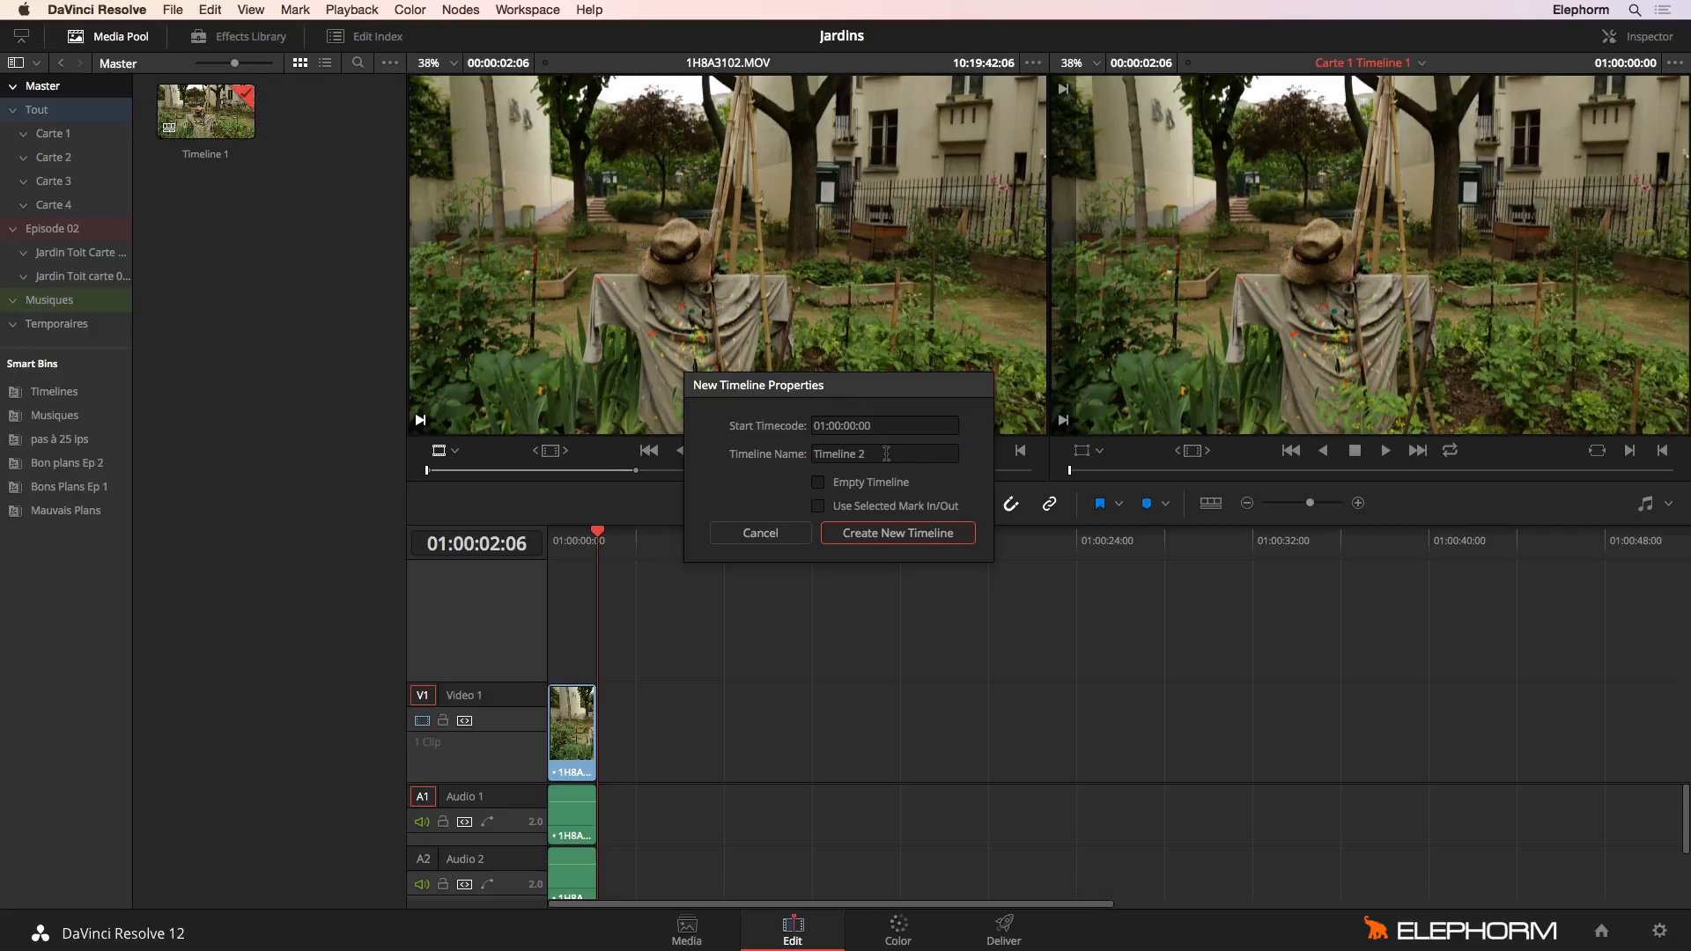
pyautogui.write('Master Timeline')
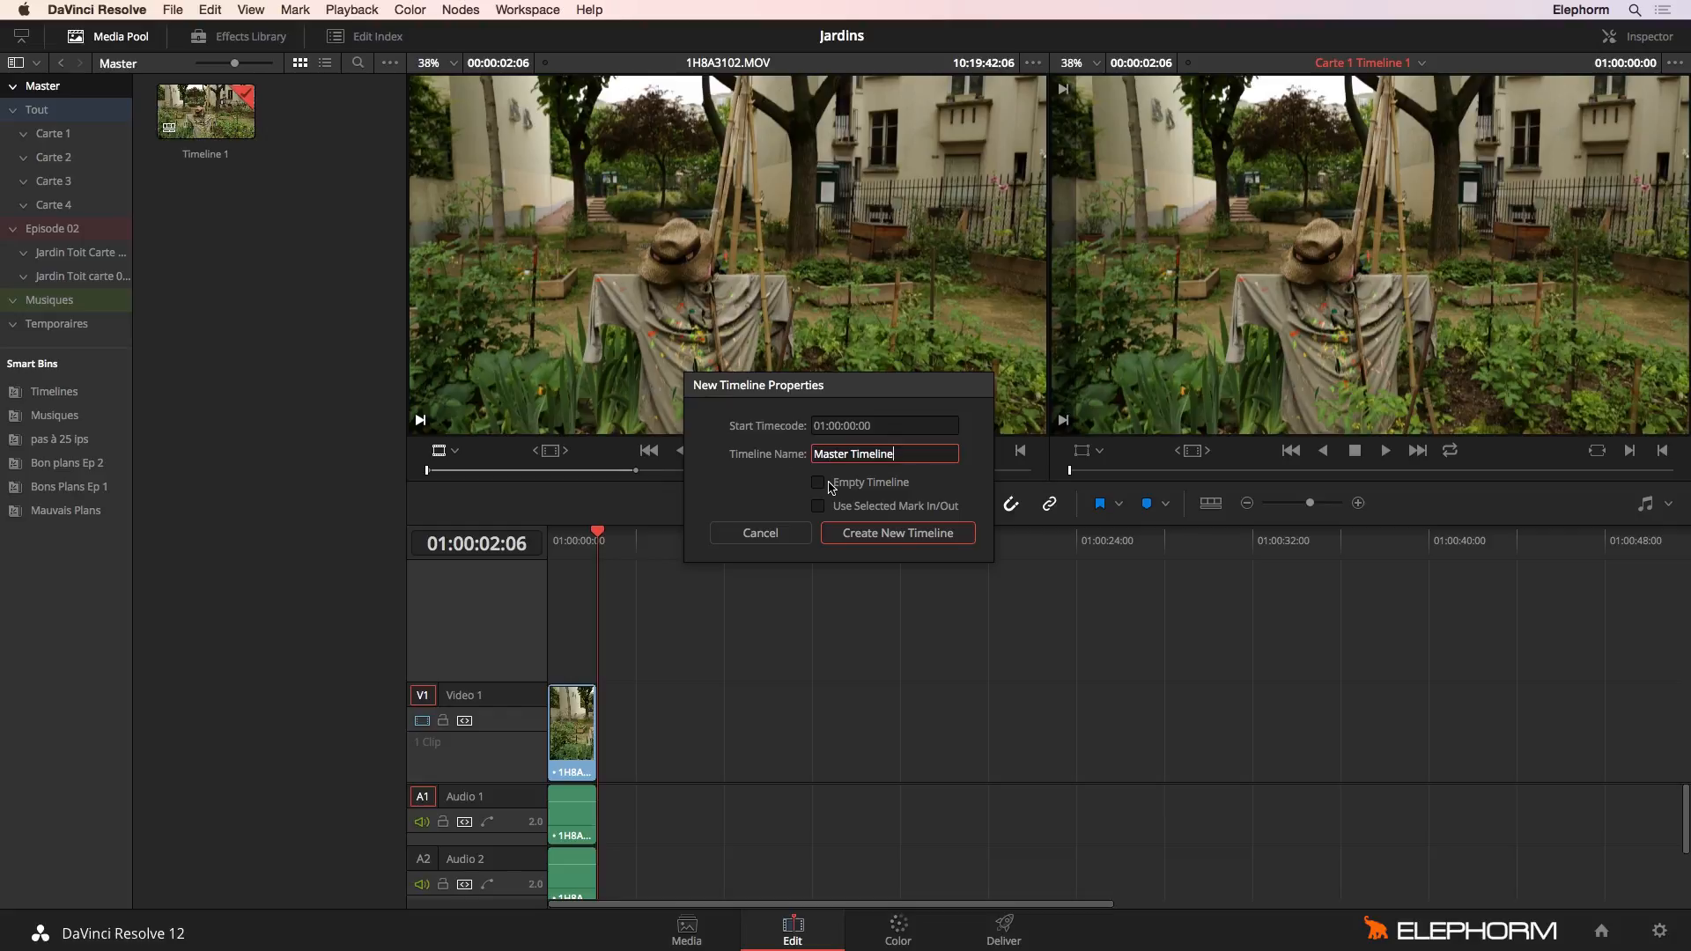
pyautogui.click(888, 535)
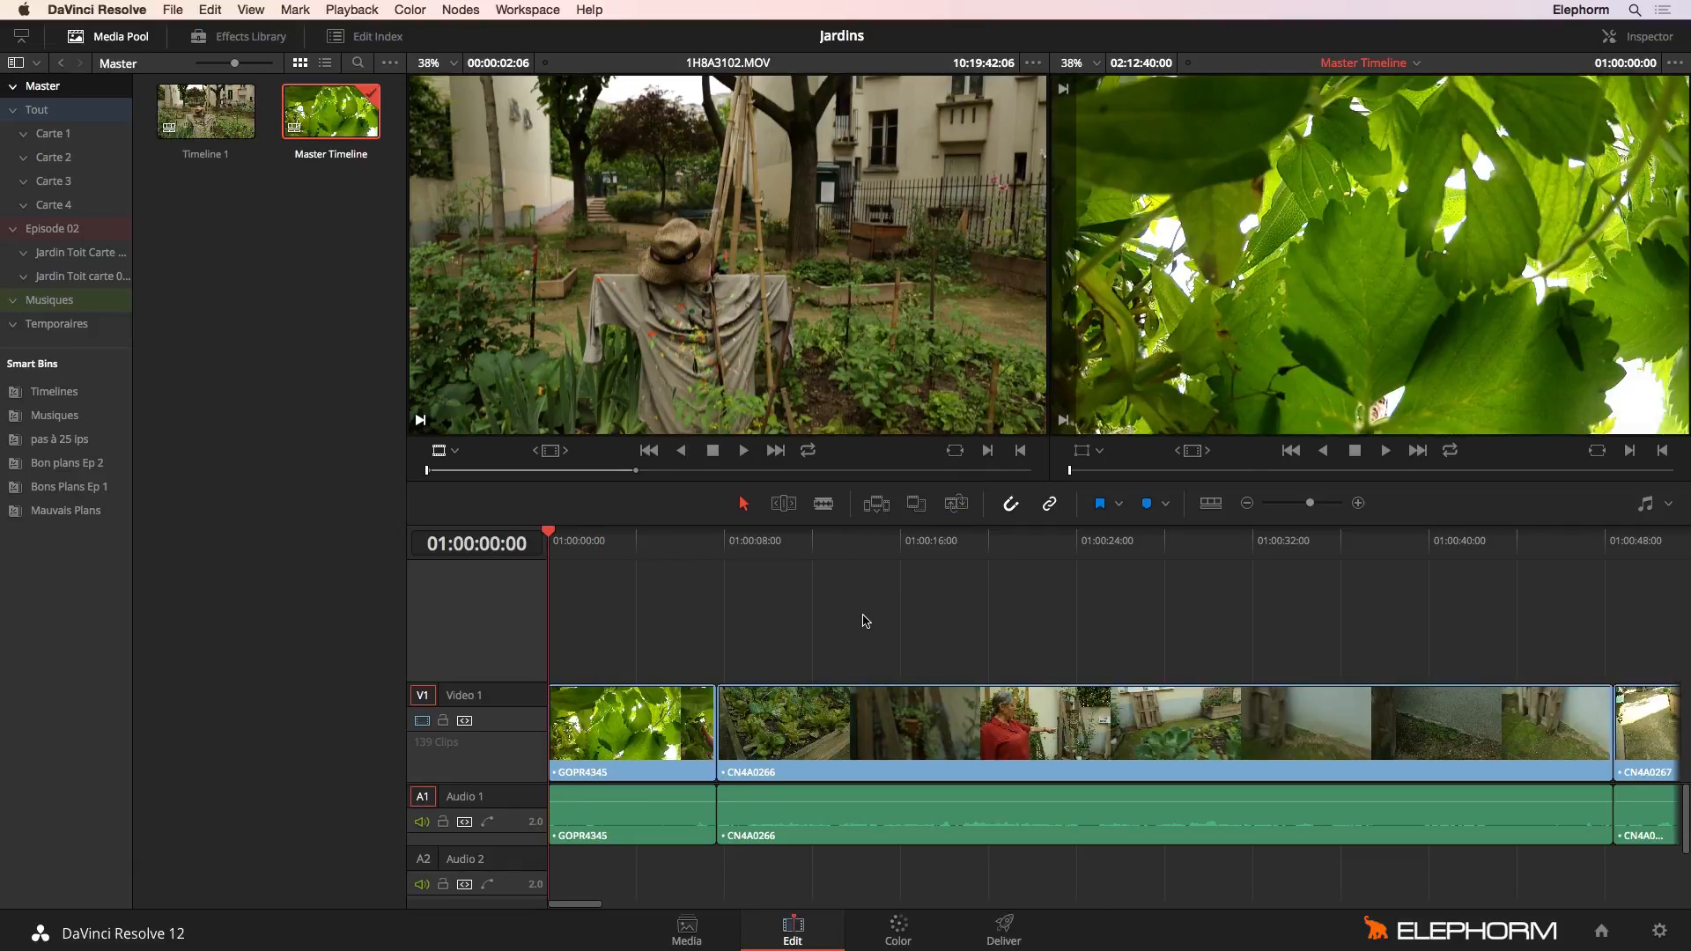
pyautogui.hotkey('shift', 'z')
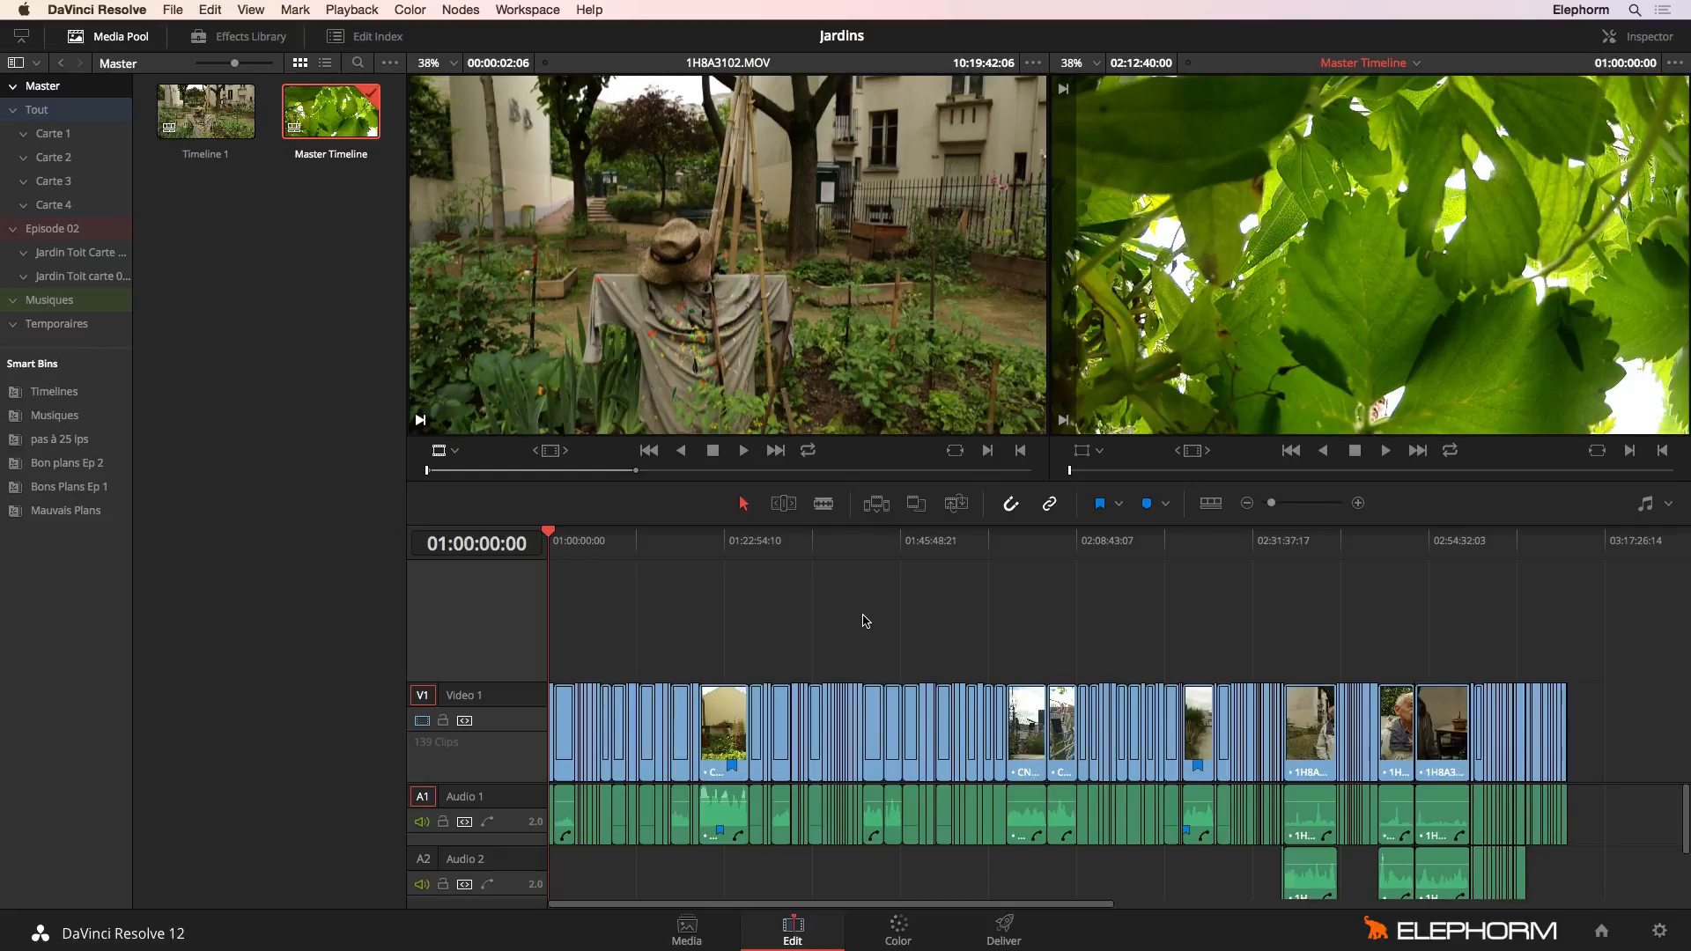
pyautogui.moveTo(611, 543); pyautogui.dragTo(646, 627)
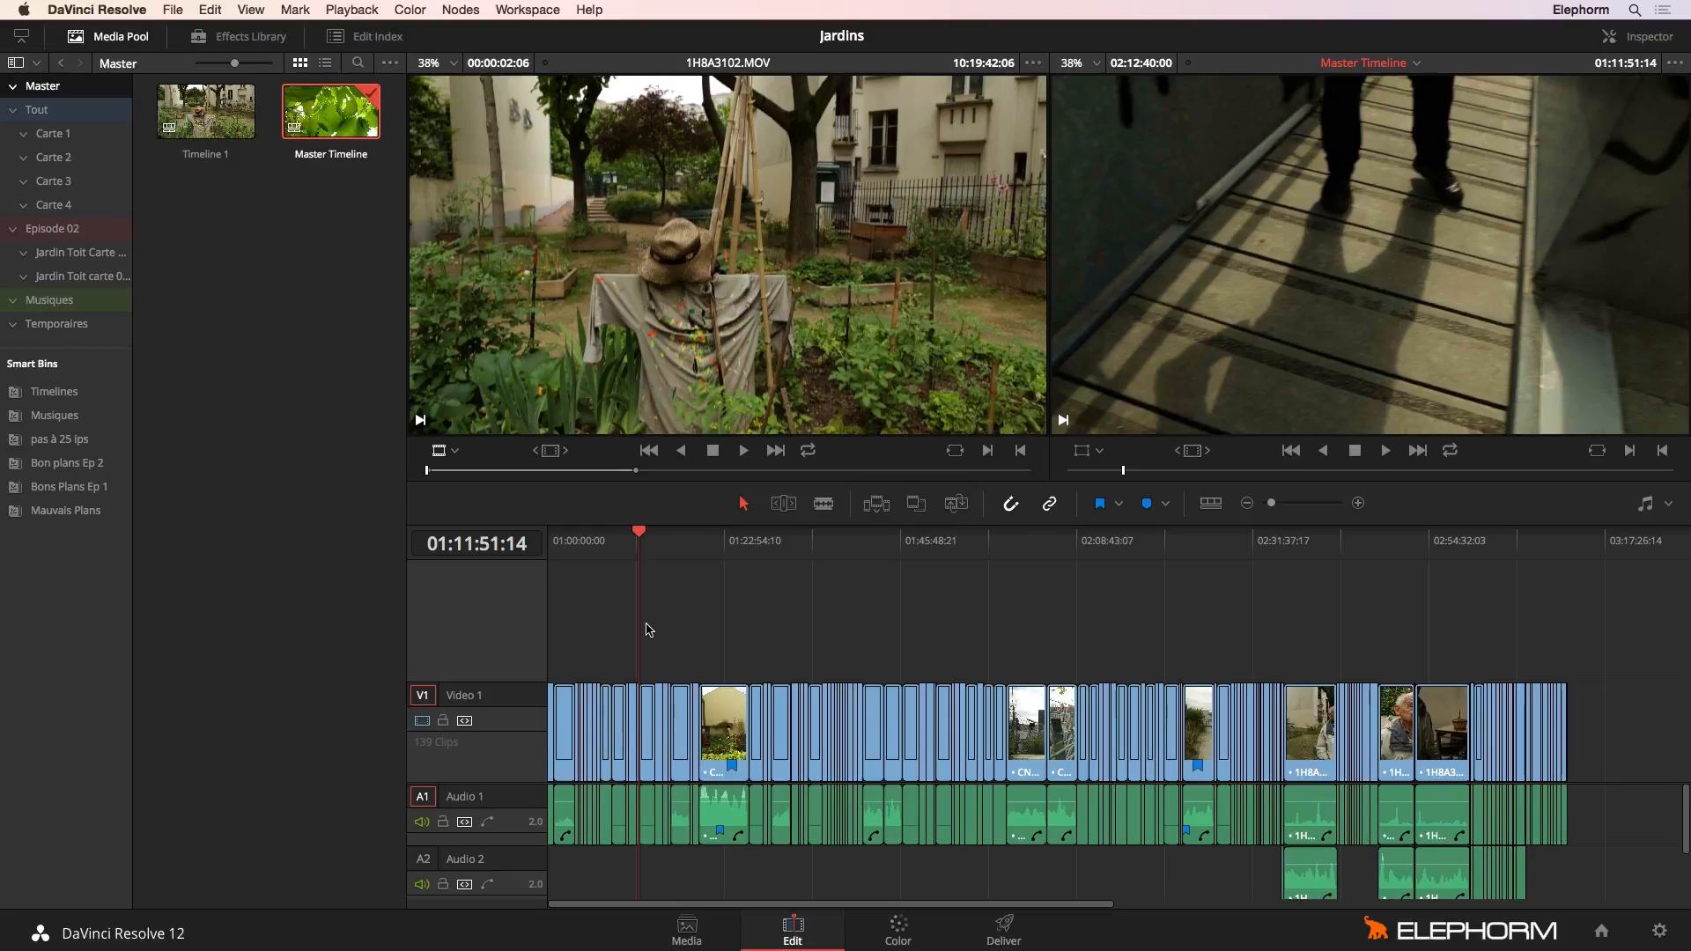
pyautogui.click(176, 11)
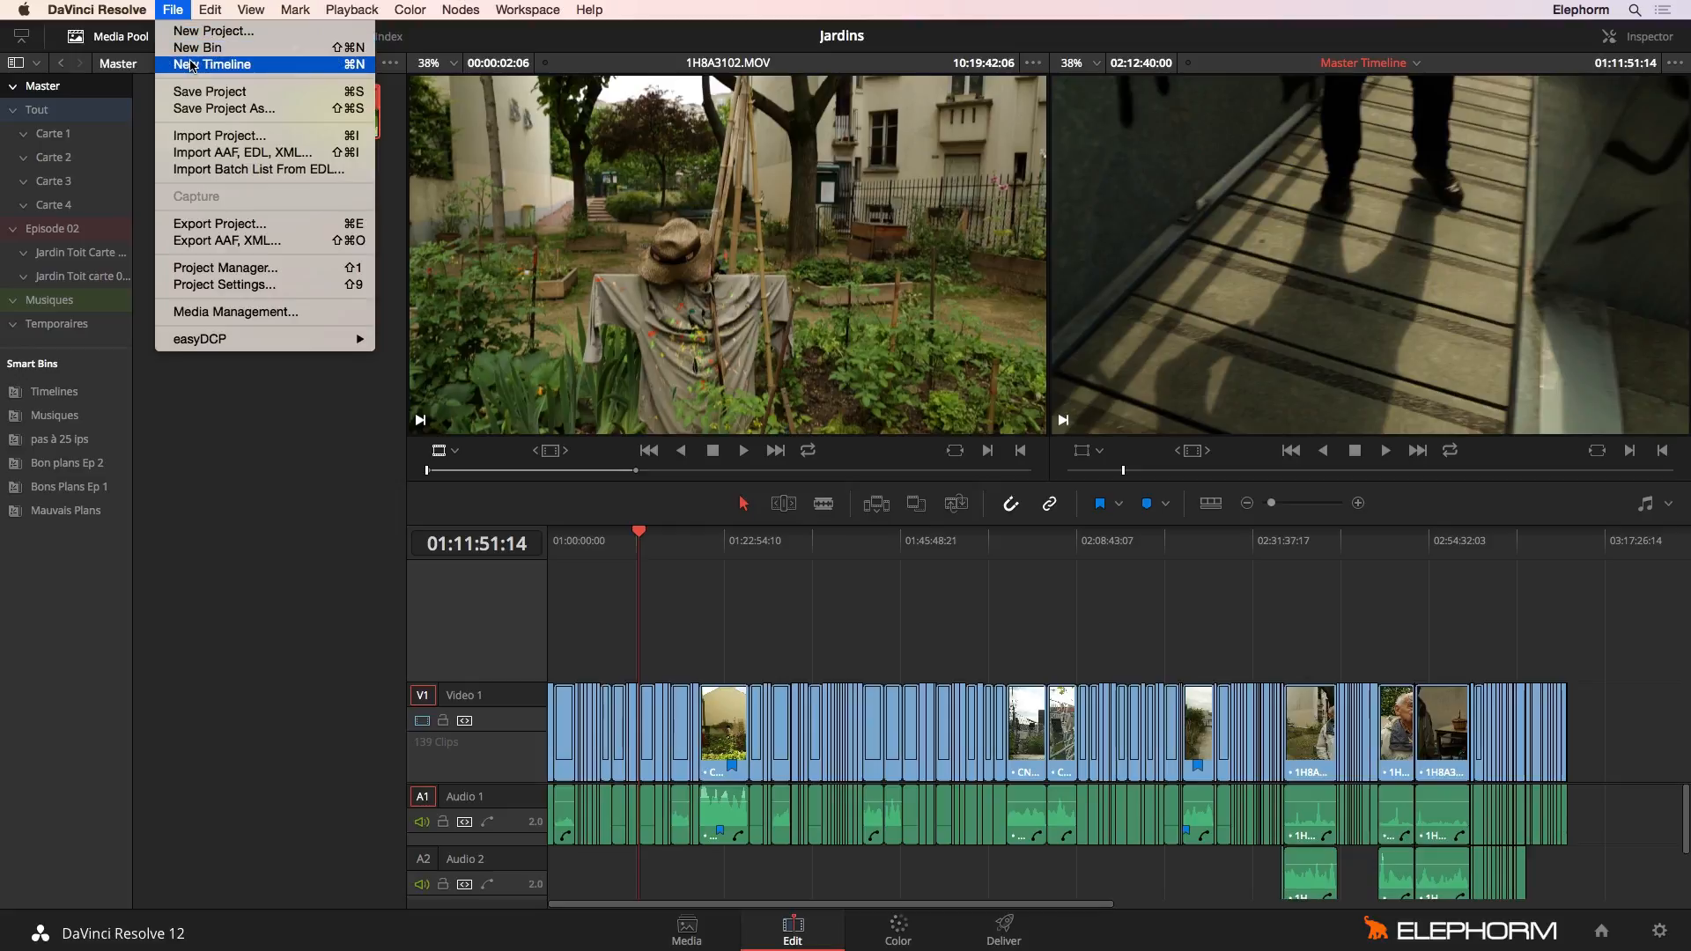
pyautogui.click(192, 65)
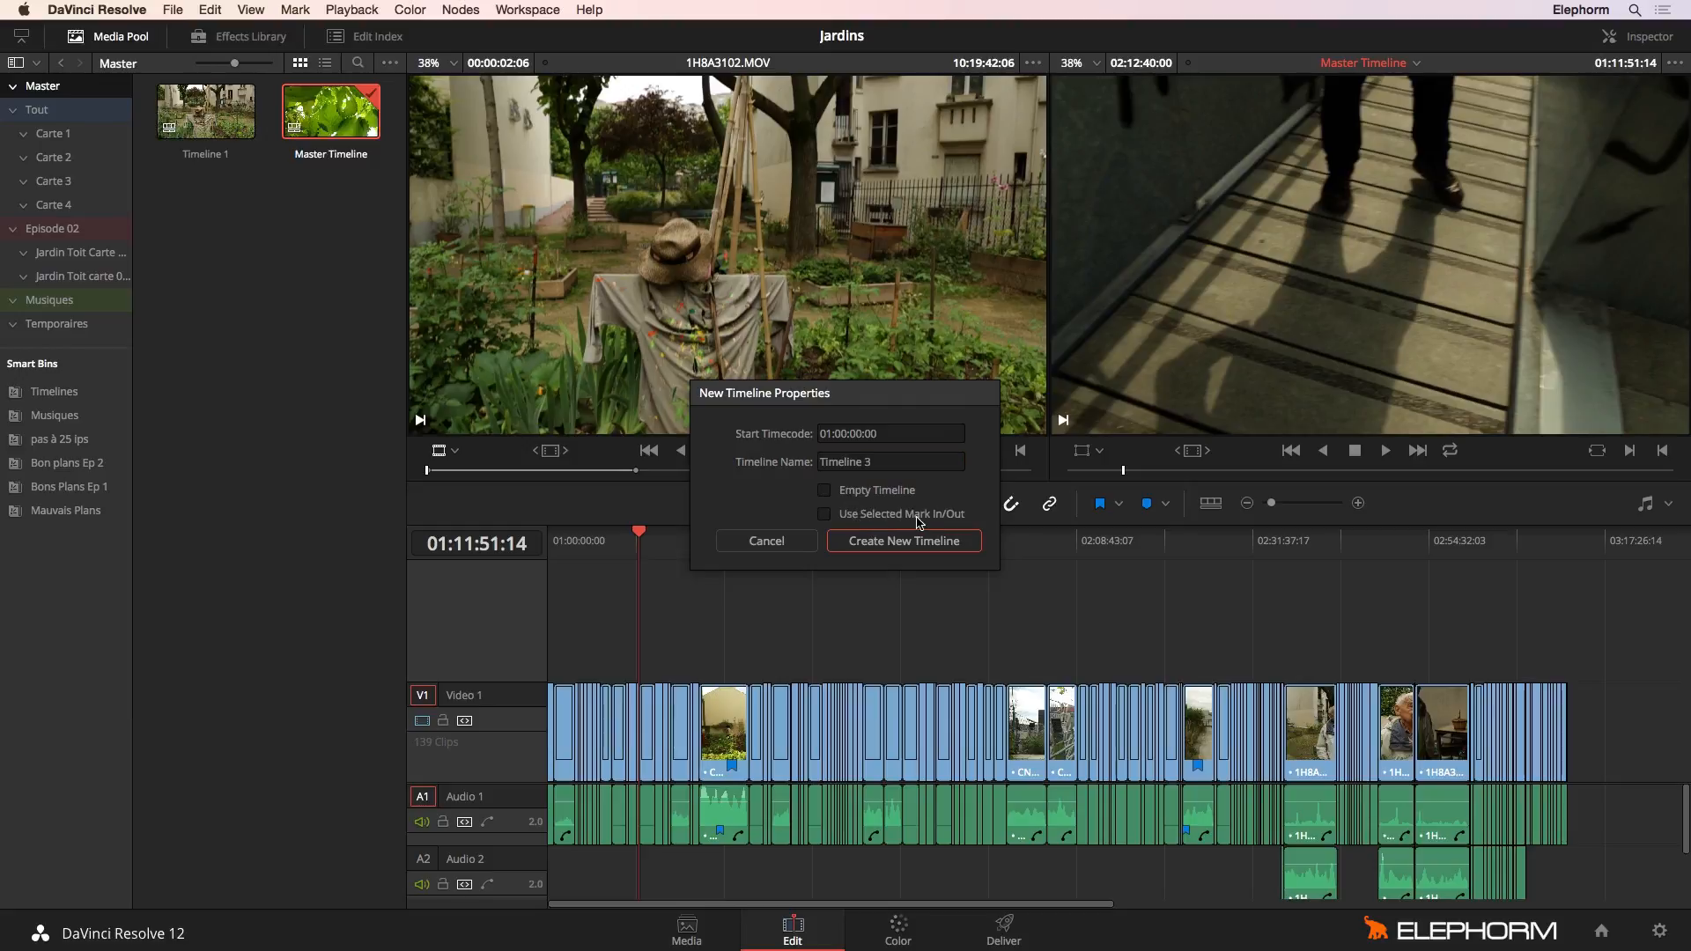
pyautogui.click(775, 545)
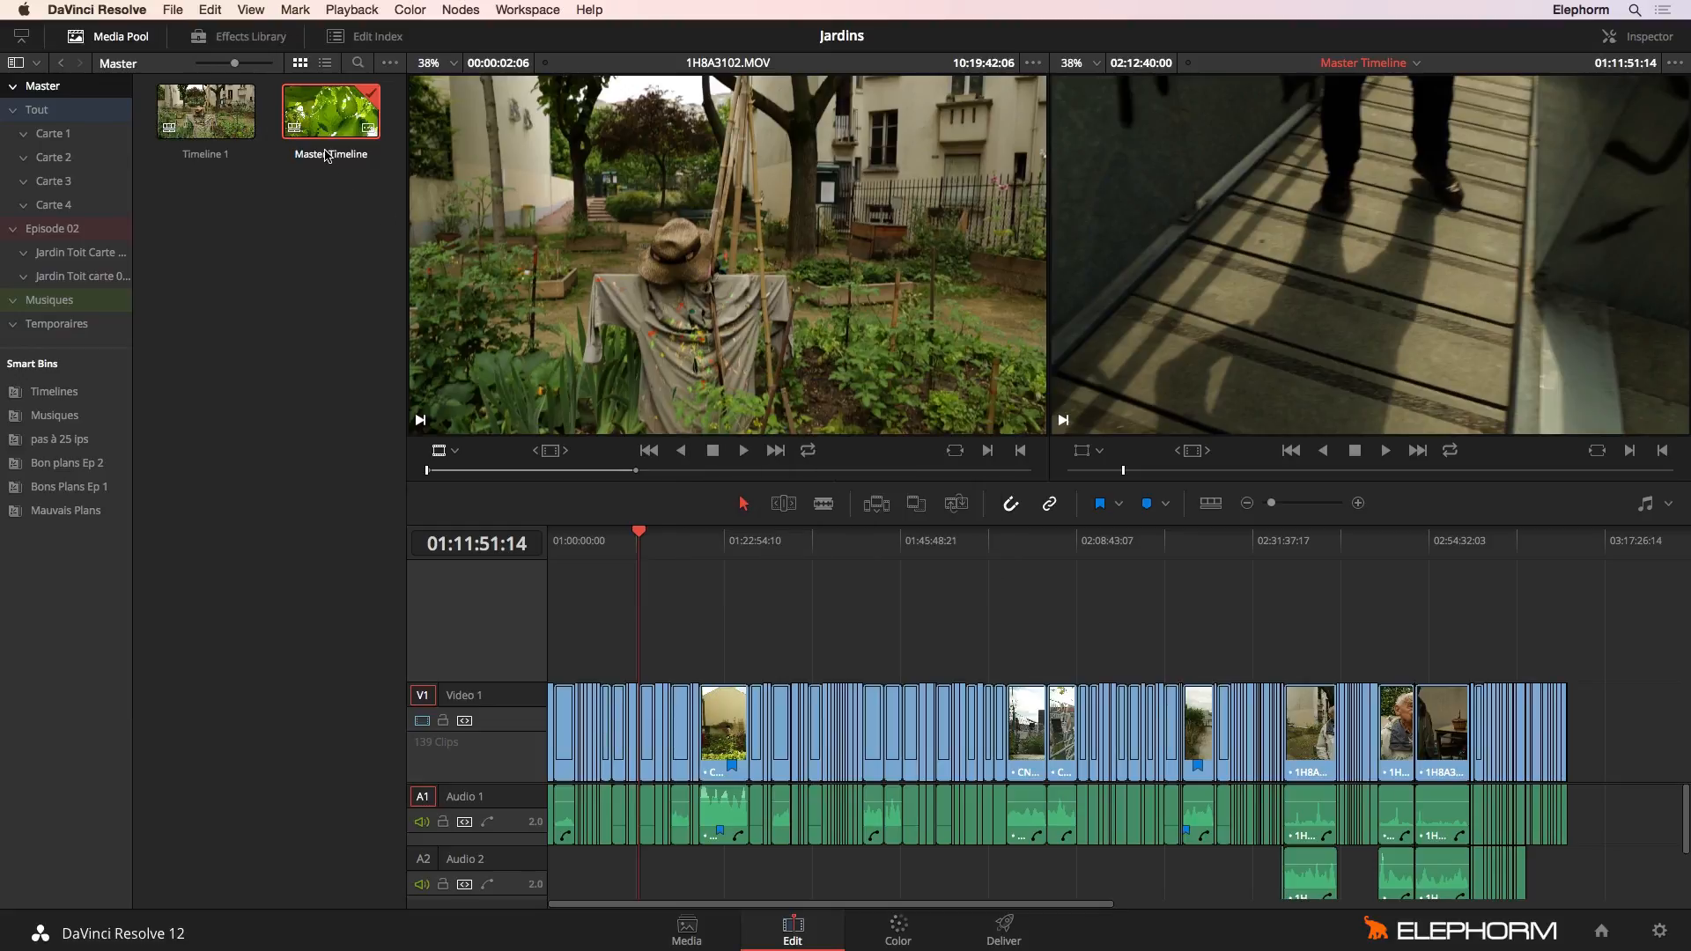
# - Remove Timeline 1 from the Master bin
pyautogui.click(224, 121)
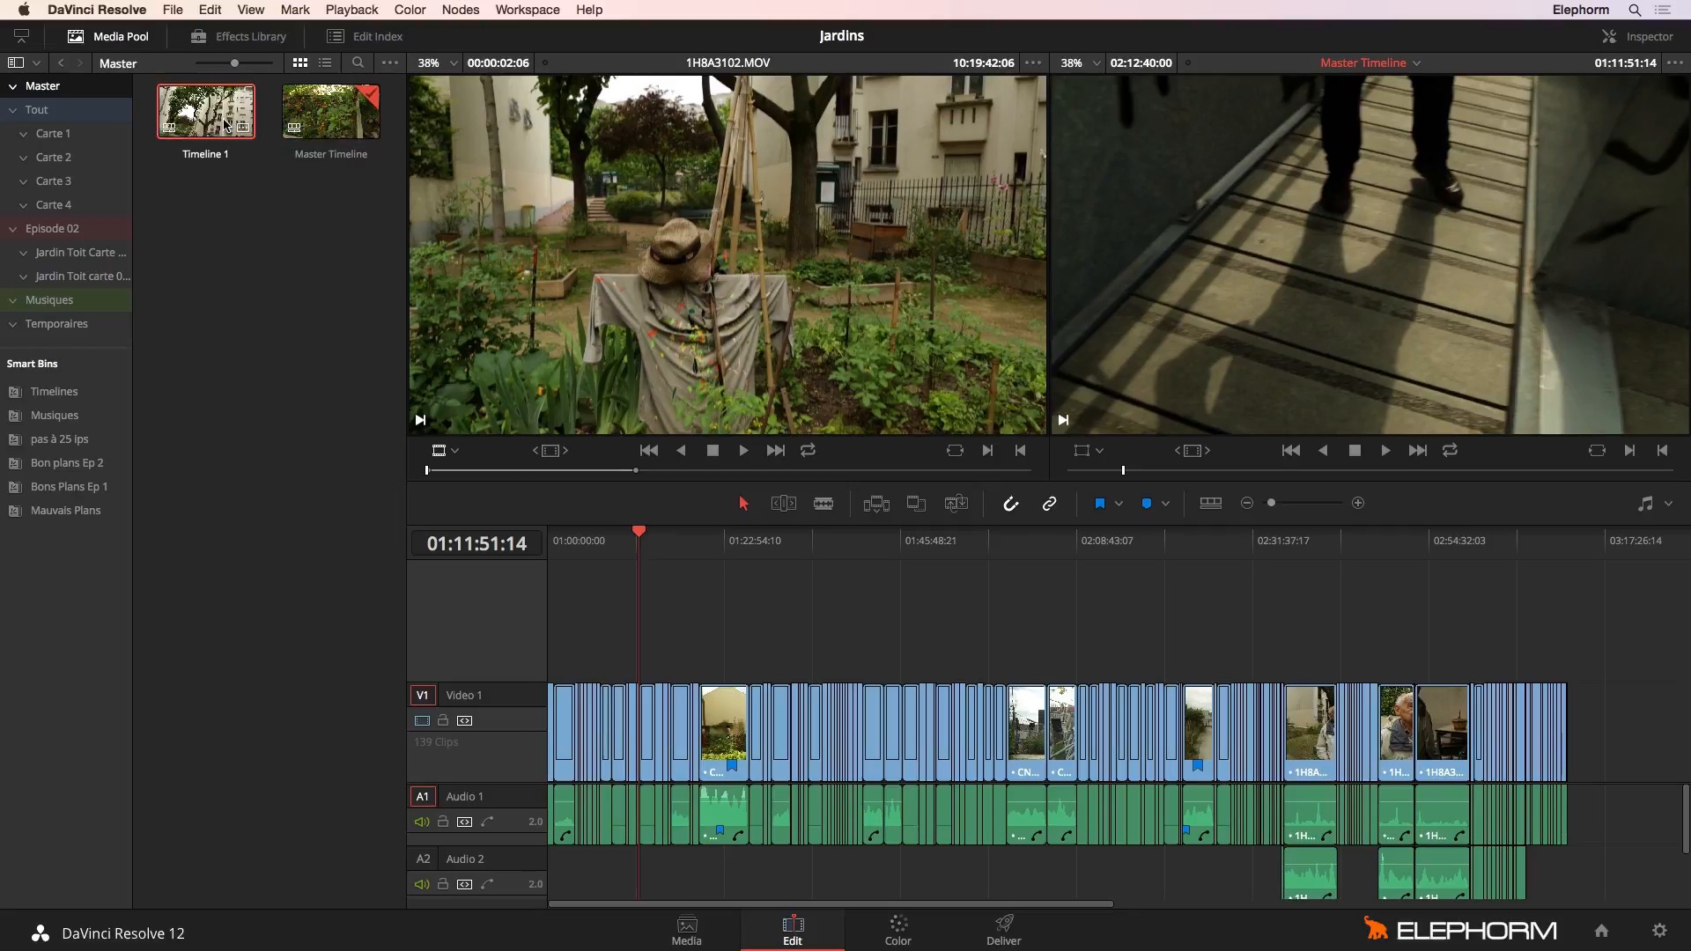
pyautogui.rightClick(226, 124)
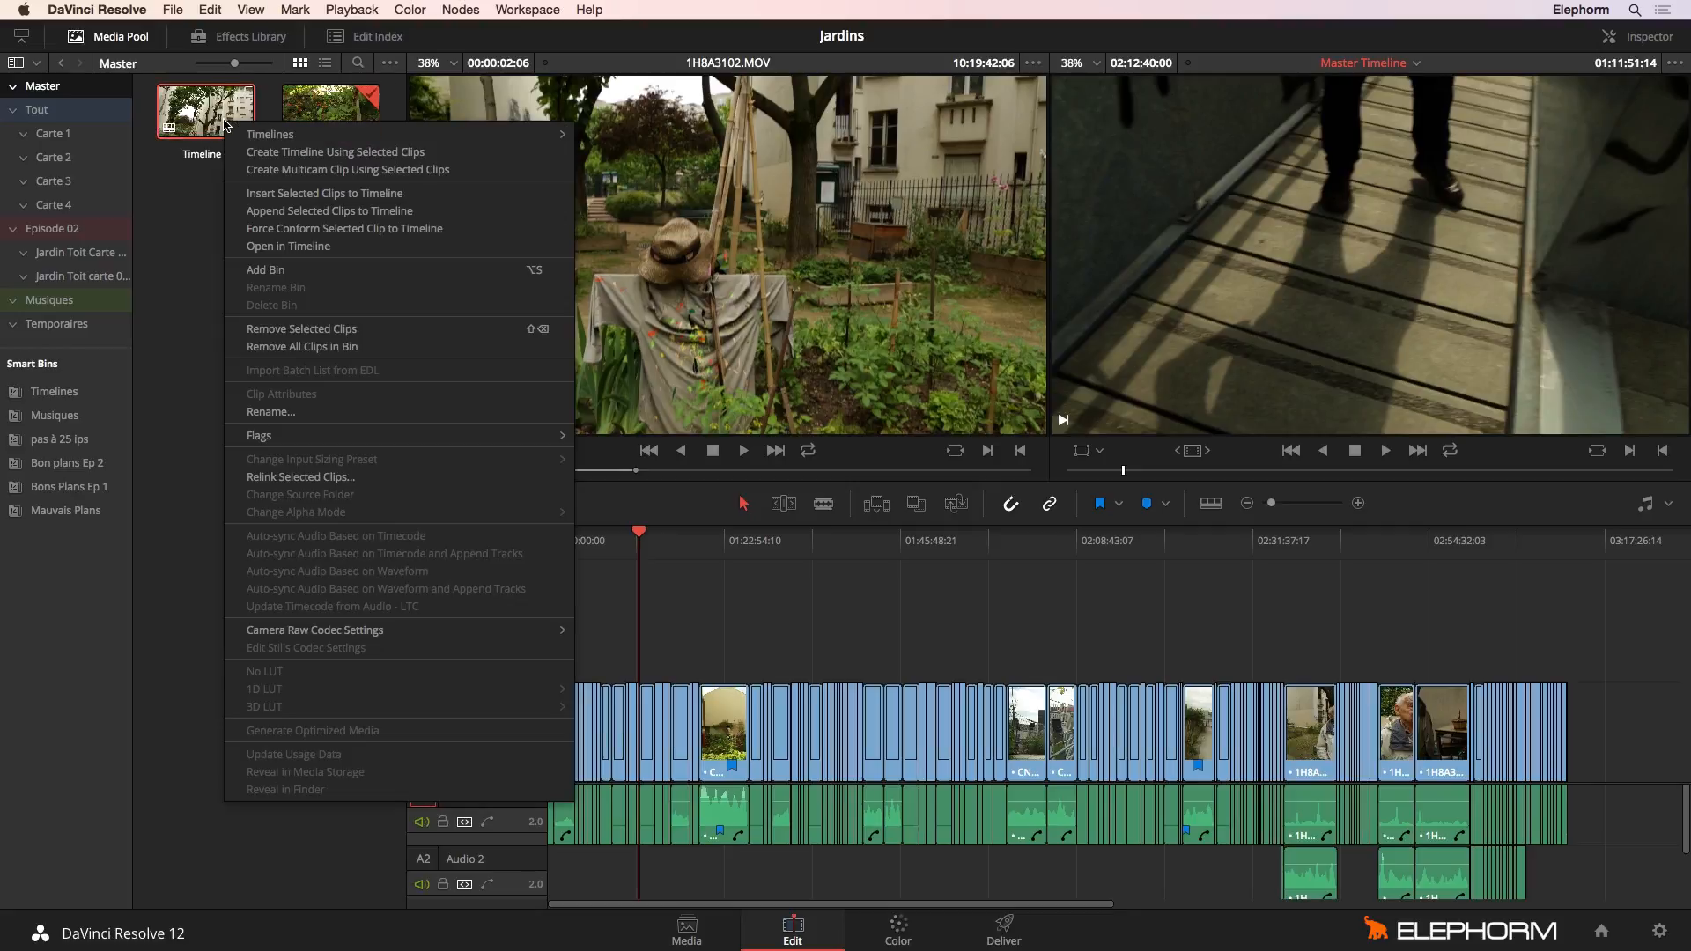
pyautogui.click(284, 331)
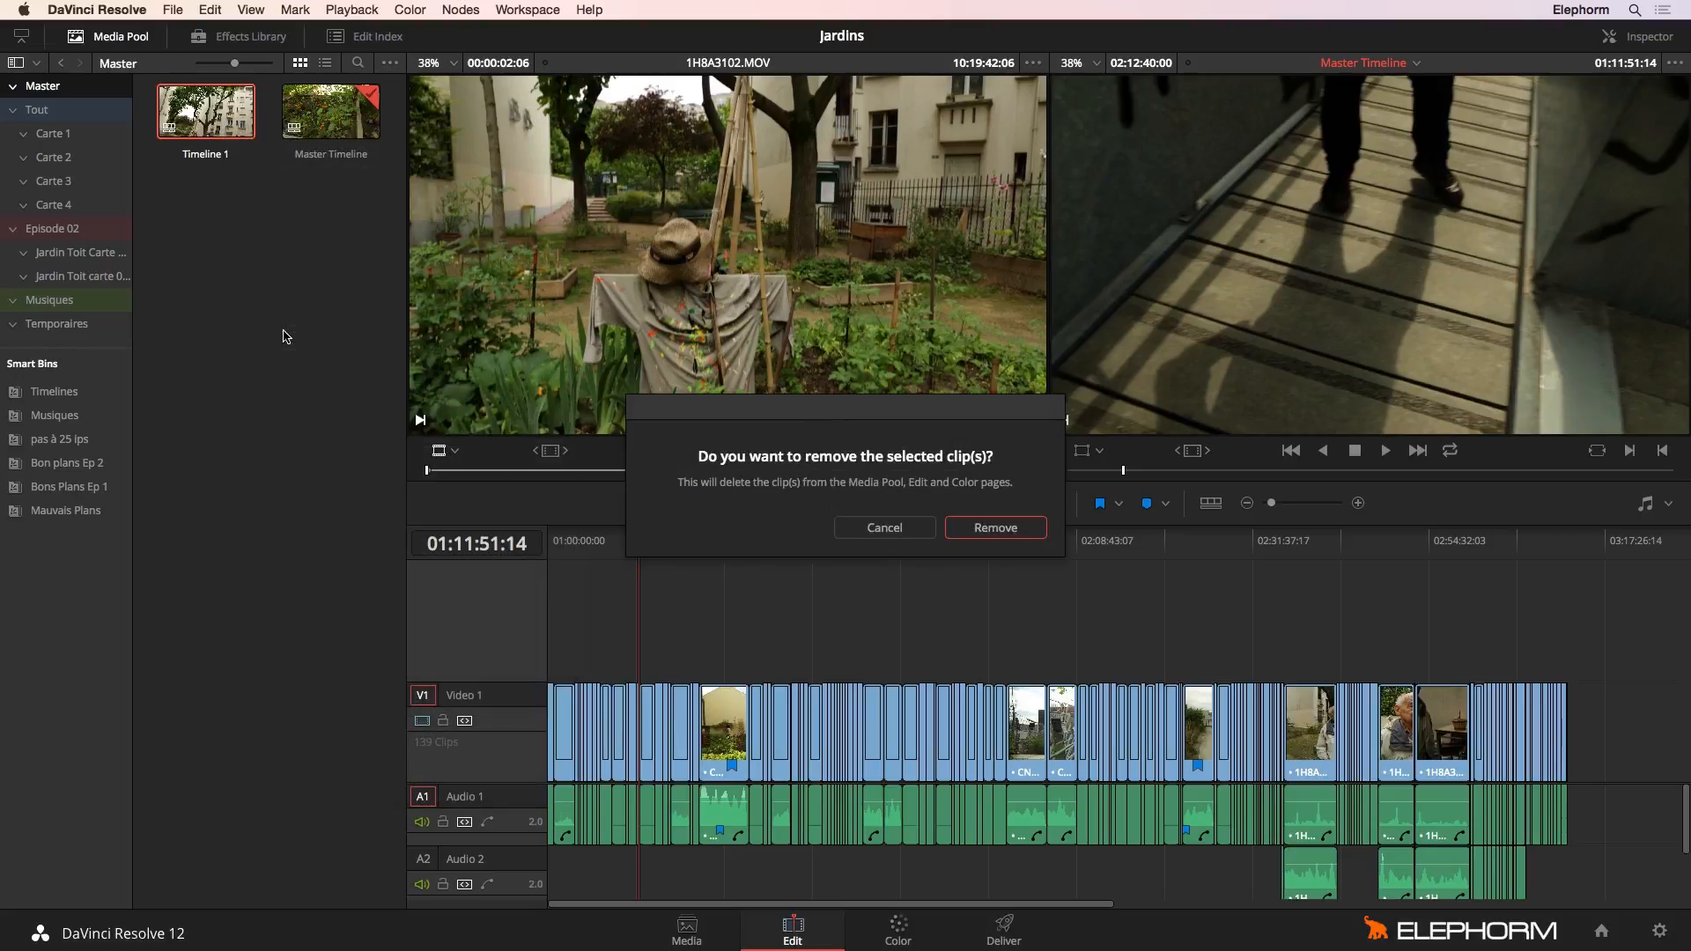
pyautogui.click(996, 528)
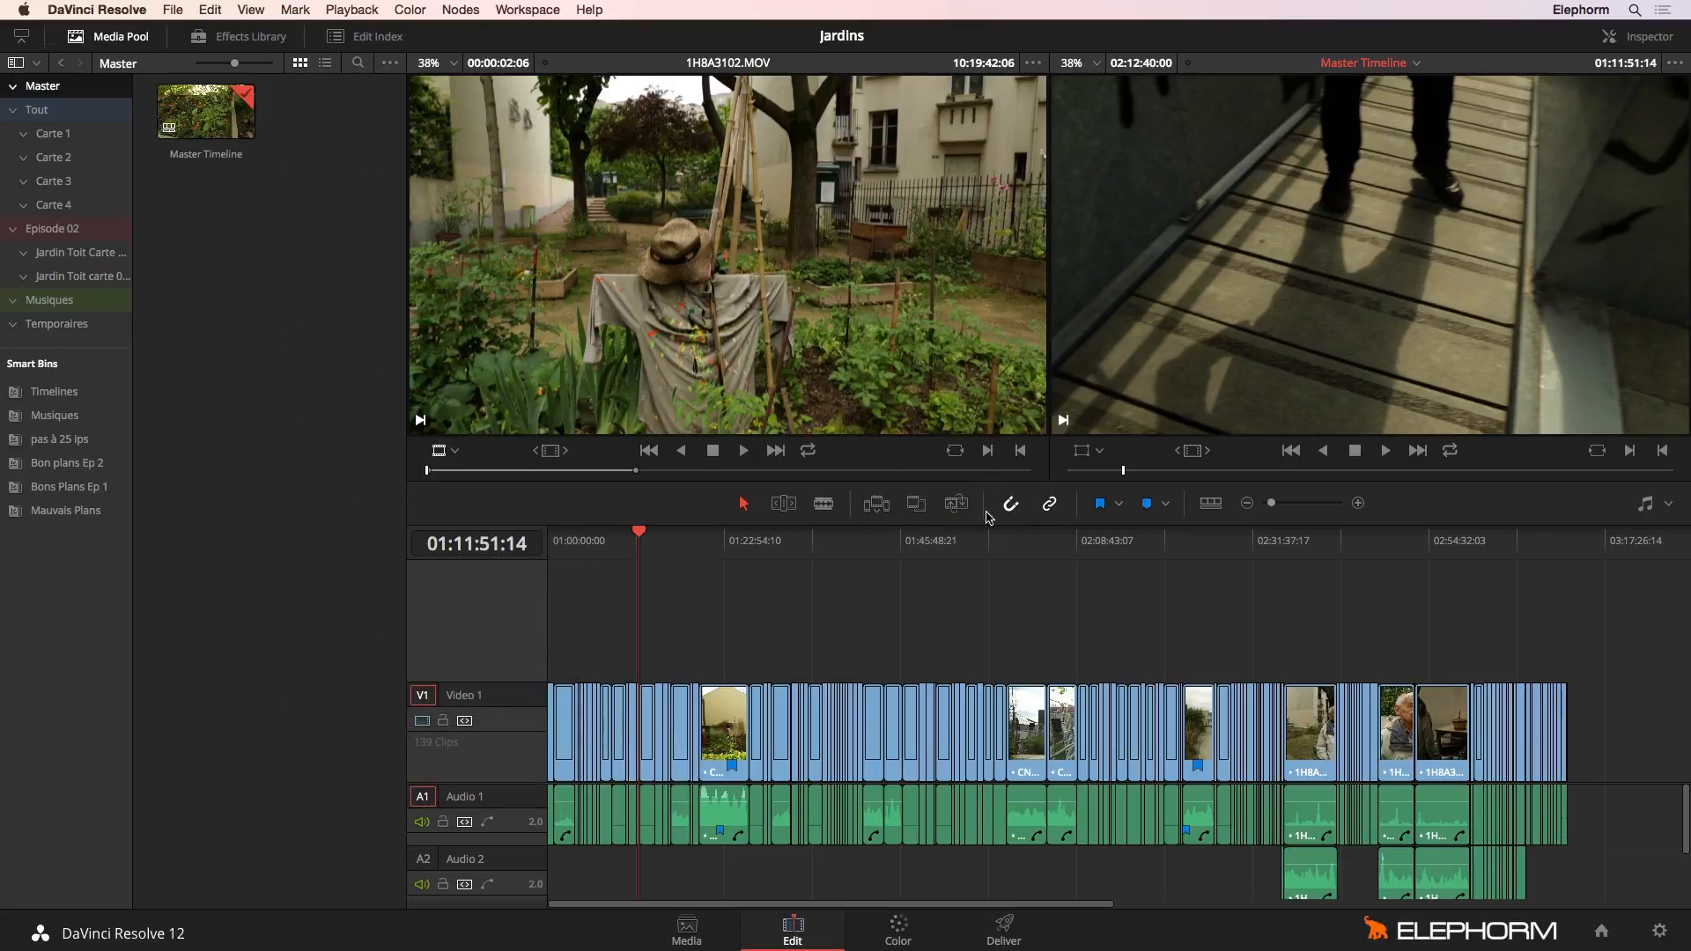
# - Load the clip 1H8A3107.MOV from the Carte 1 bin into the source viewer
pyautogui.click(61, 141)
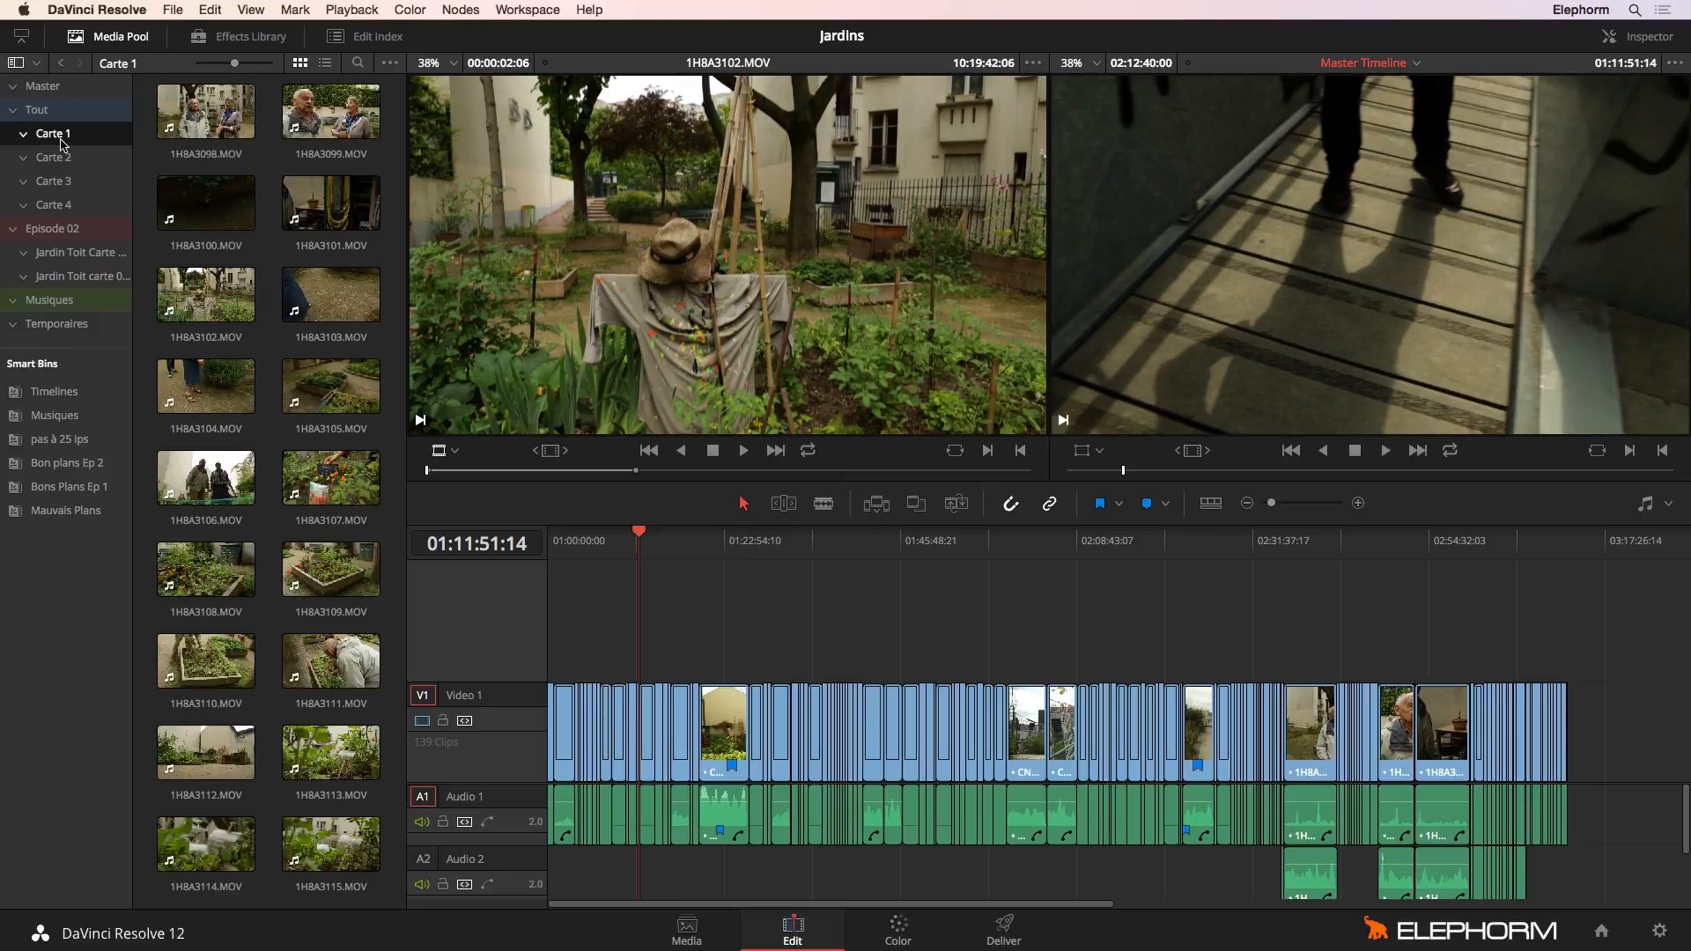
pyautogui.click(211, 151)
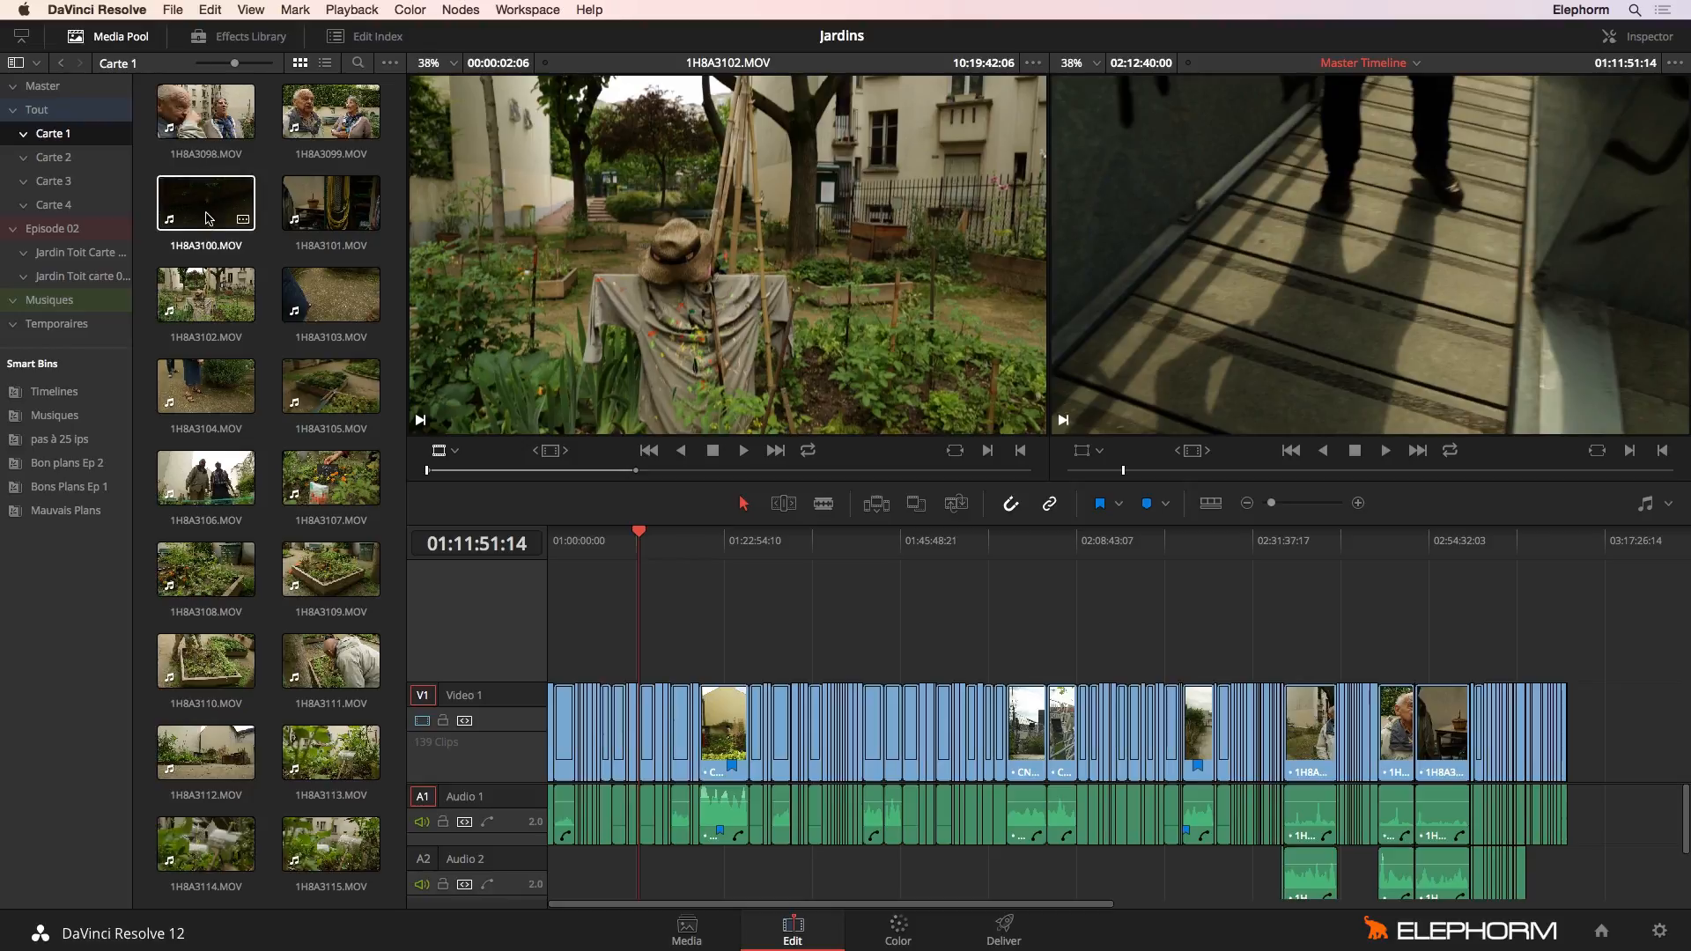
pyautogui.click(358, 486)
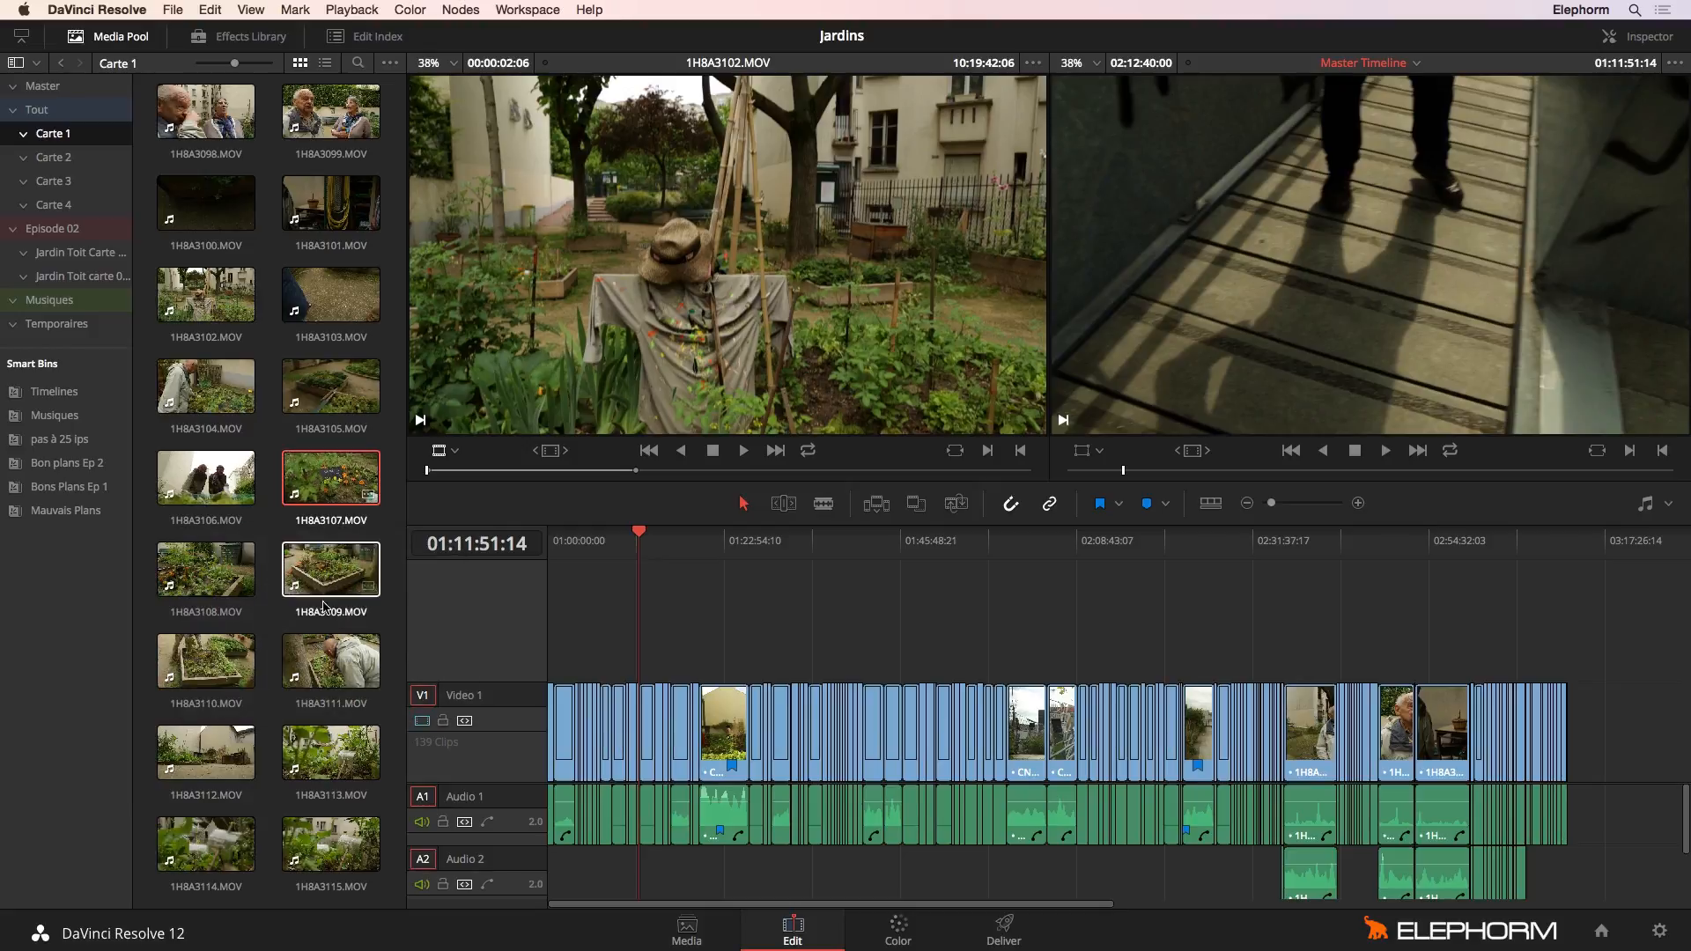
pyautogui.keyDown('super'); pyautogui.click(208, 843); pyautogui.keyUp('super')
pyautogui.doubleClick(330, 480)
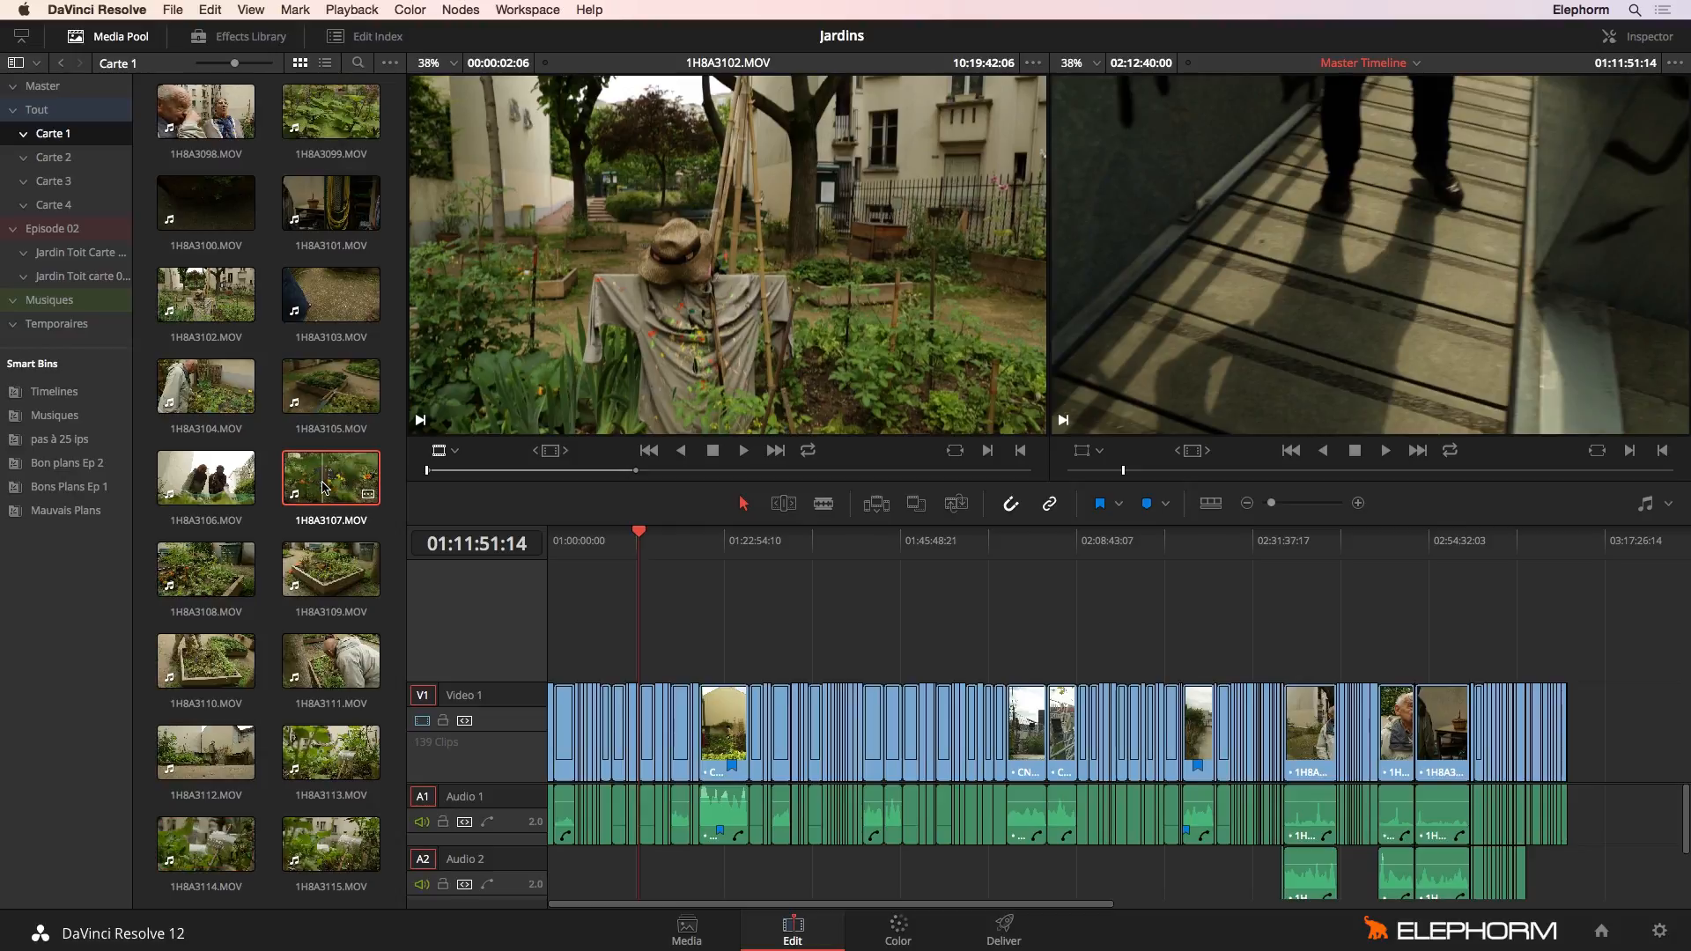
# - Mark in and out points in 1H8A3107.MOV for a range of about 00:00:03:10 starting at 10:22:58:04
pyautogui.moveTo(456, 476); pyautogui.dragTo(630, 476)
pyautogui.press('i')
pyautogui.moveTo(662, 476); pyautogui.dragTo(710, 476)
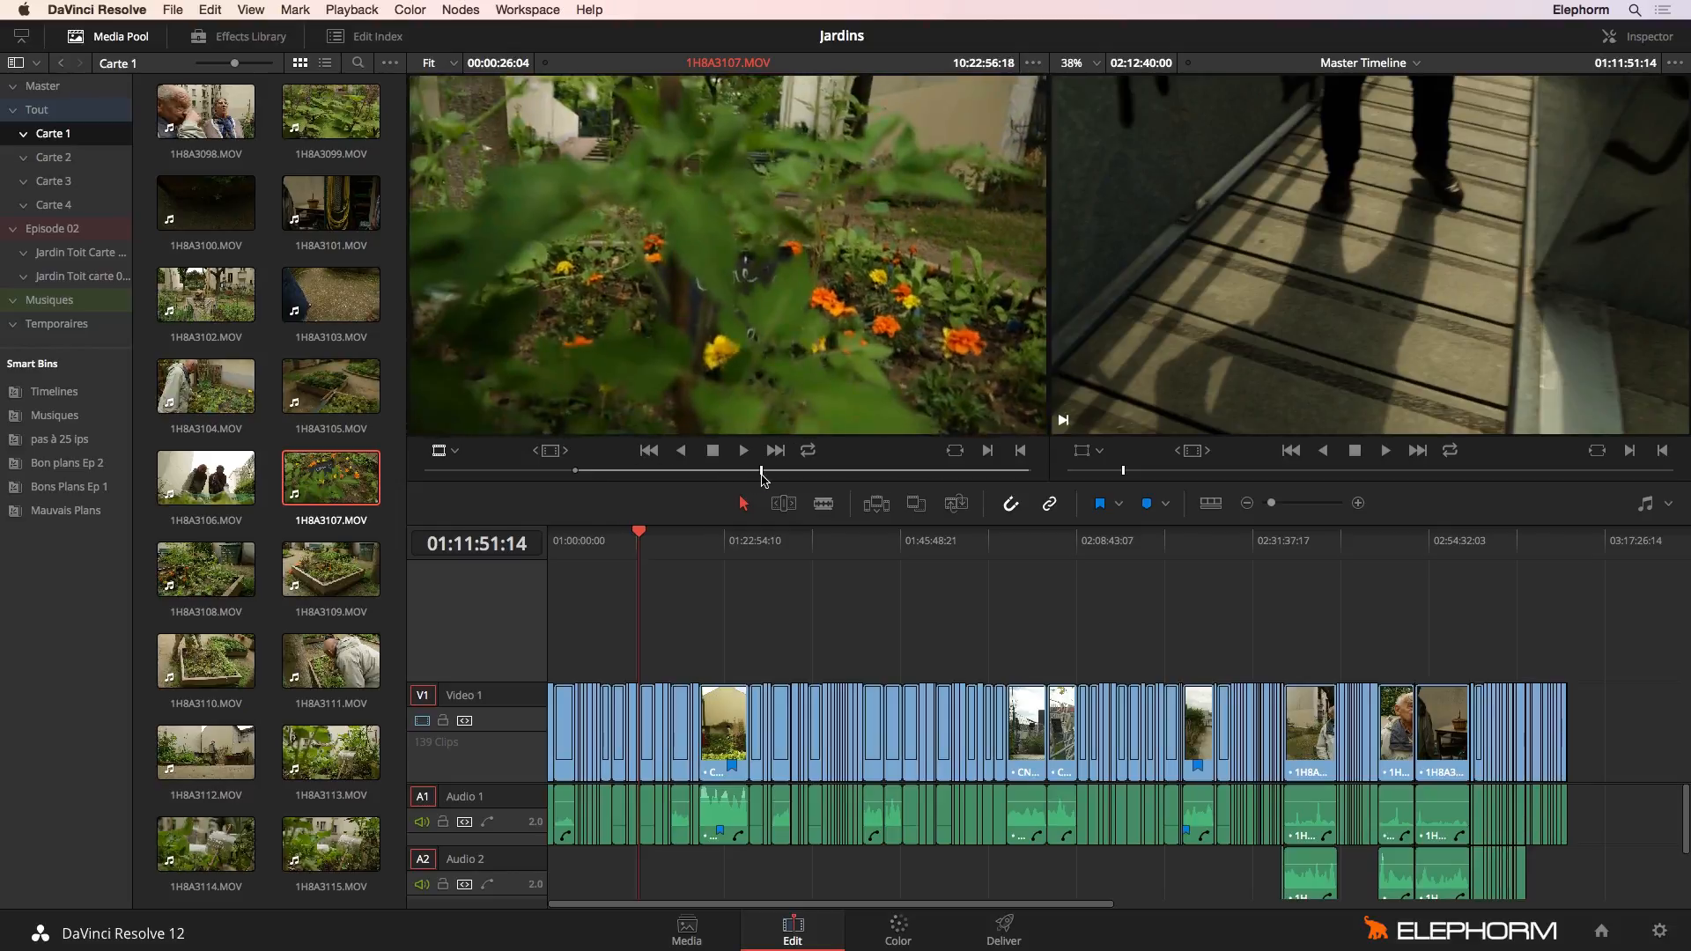
pyautogui.moveTo(779, 476)
pyautogui.mouseDown()
pyautogui.moveTo(844, 477)
pyautogui.moveTo(787, 476)
pyautogui.mouseUp()
pyautogui.press('o')
pyautogui.click(828, 470)
pyautogui.press('i')
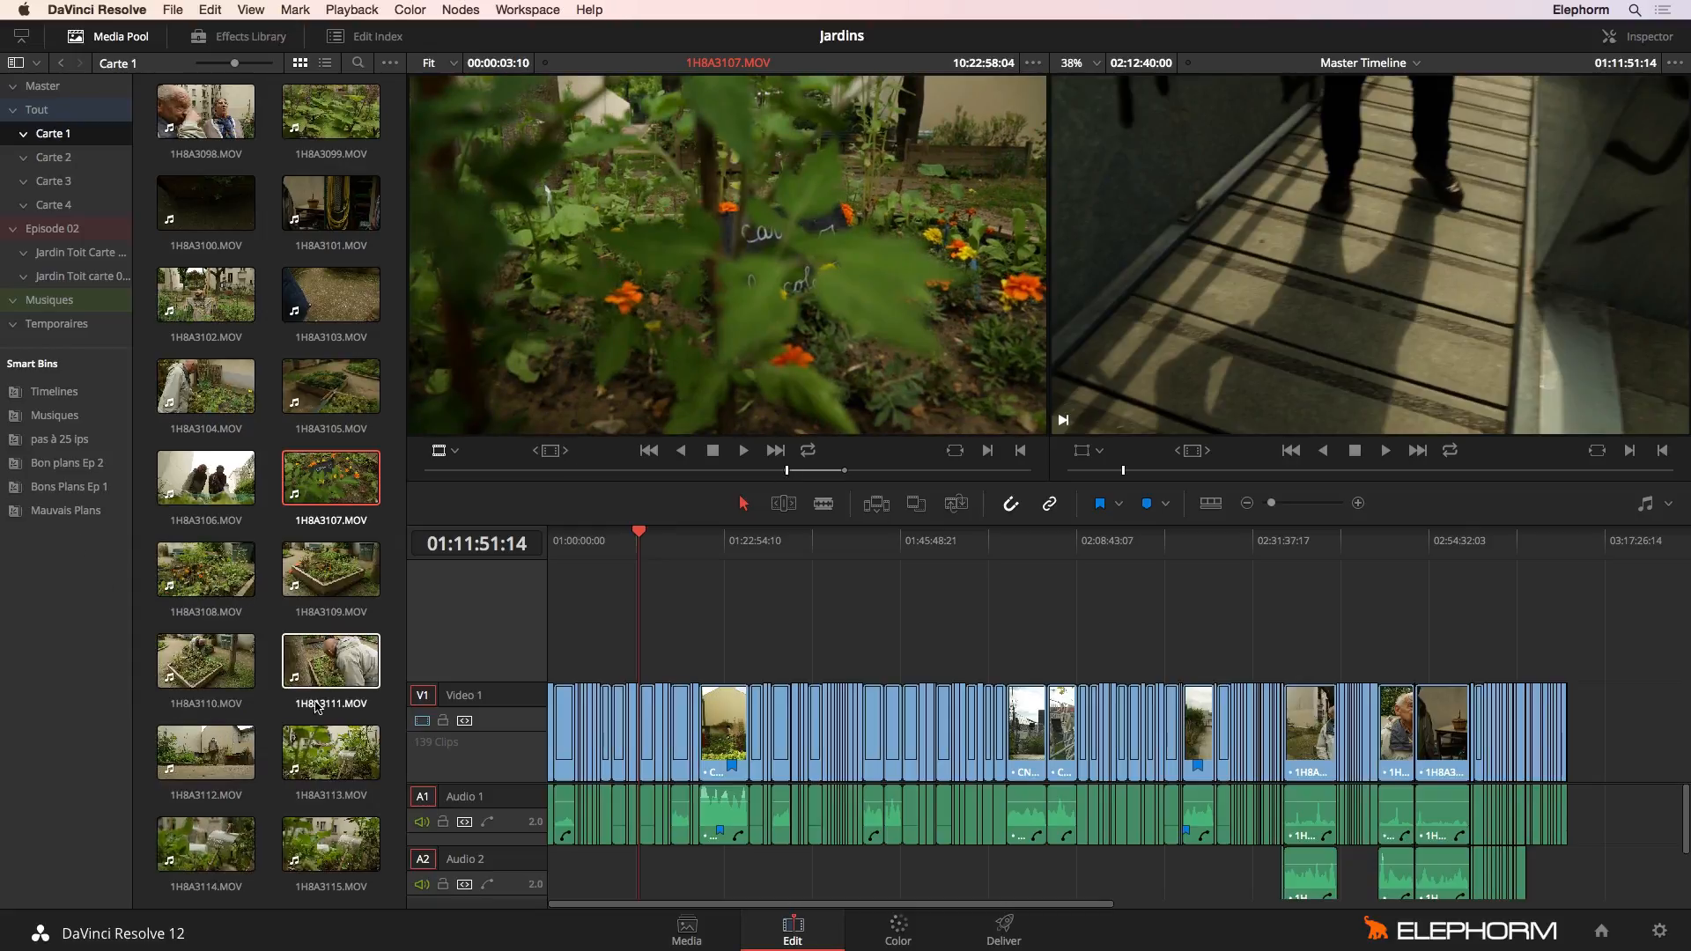
# - Load 1H8A3113.MOV into the source viewer and mark a range of about 00:00:01:18 ending at 10:25:24:10
pyautogui.click(333, 753)
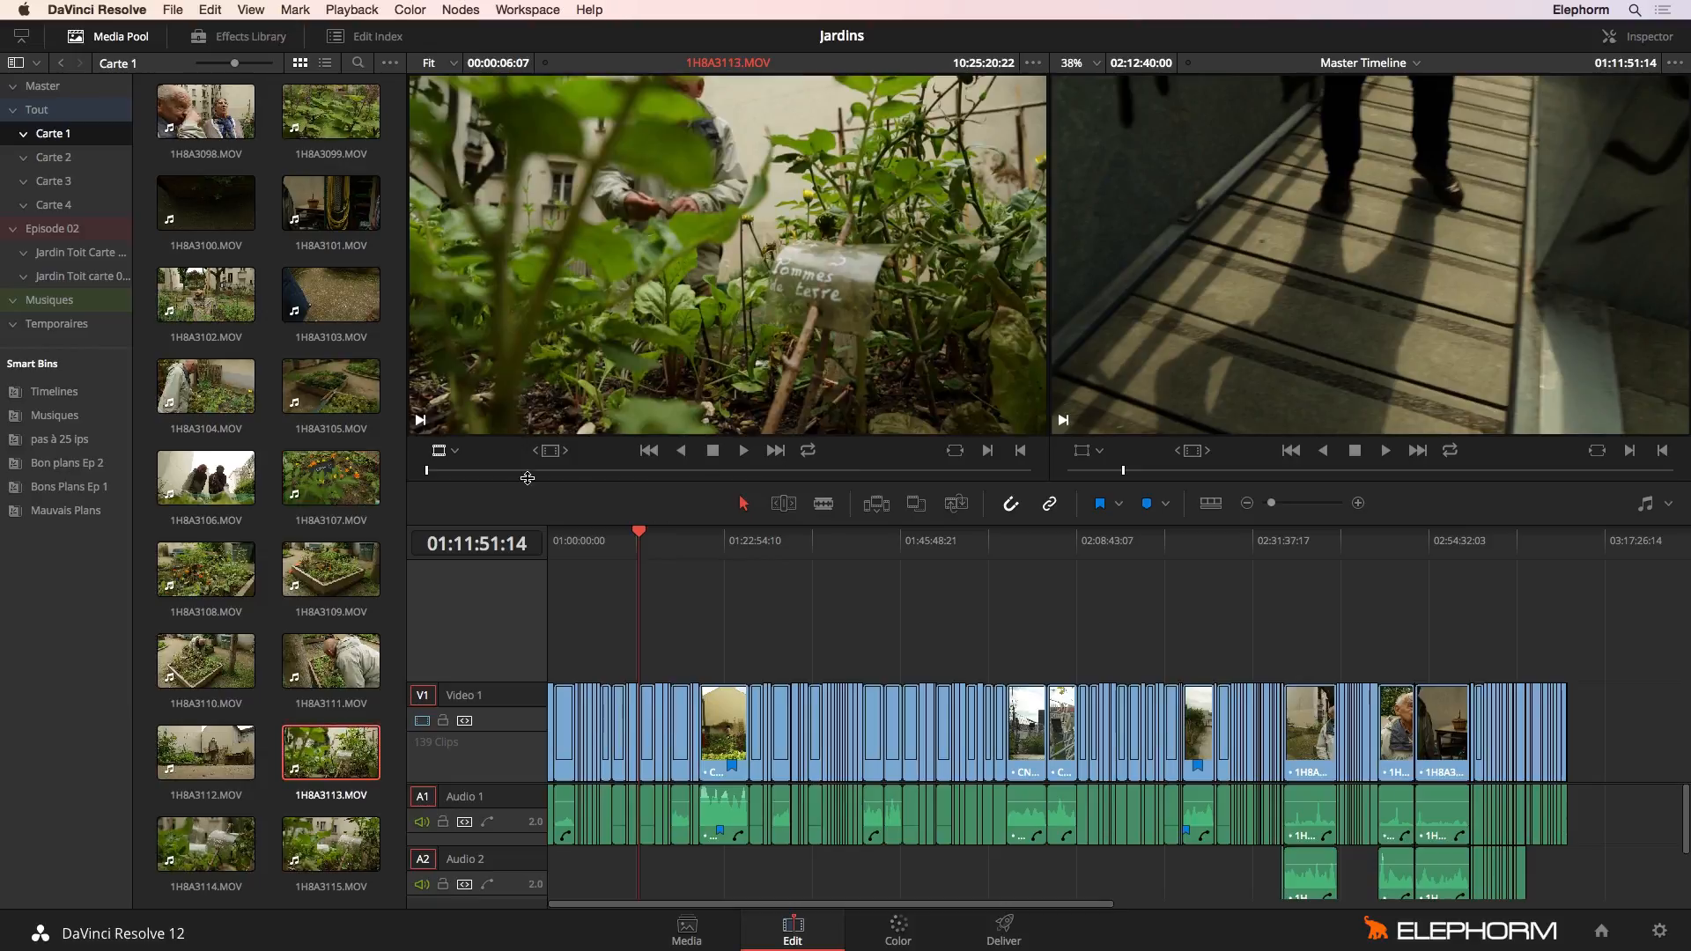
pyautogui.moveTo(445, 476); pyautogui.dragTo(766, 473)
pyautogui.press('o')
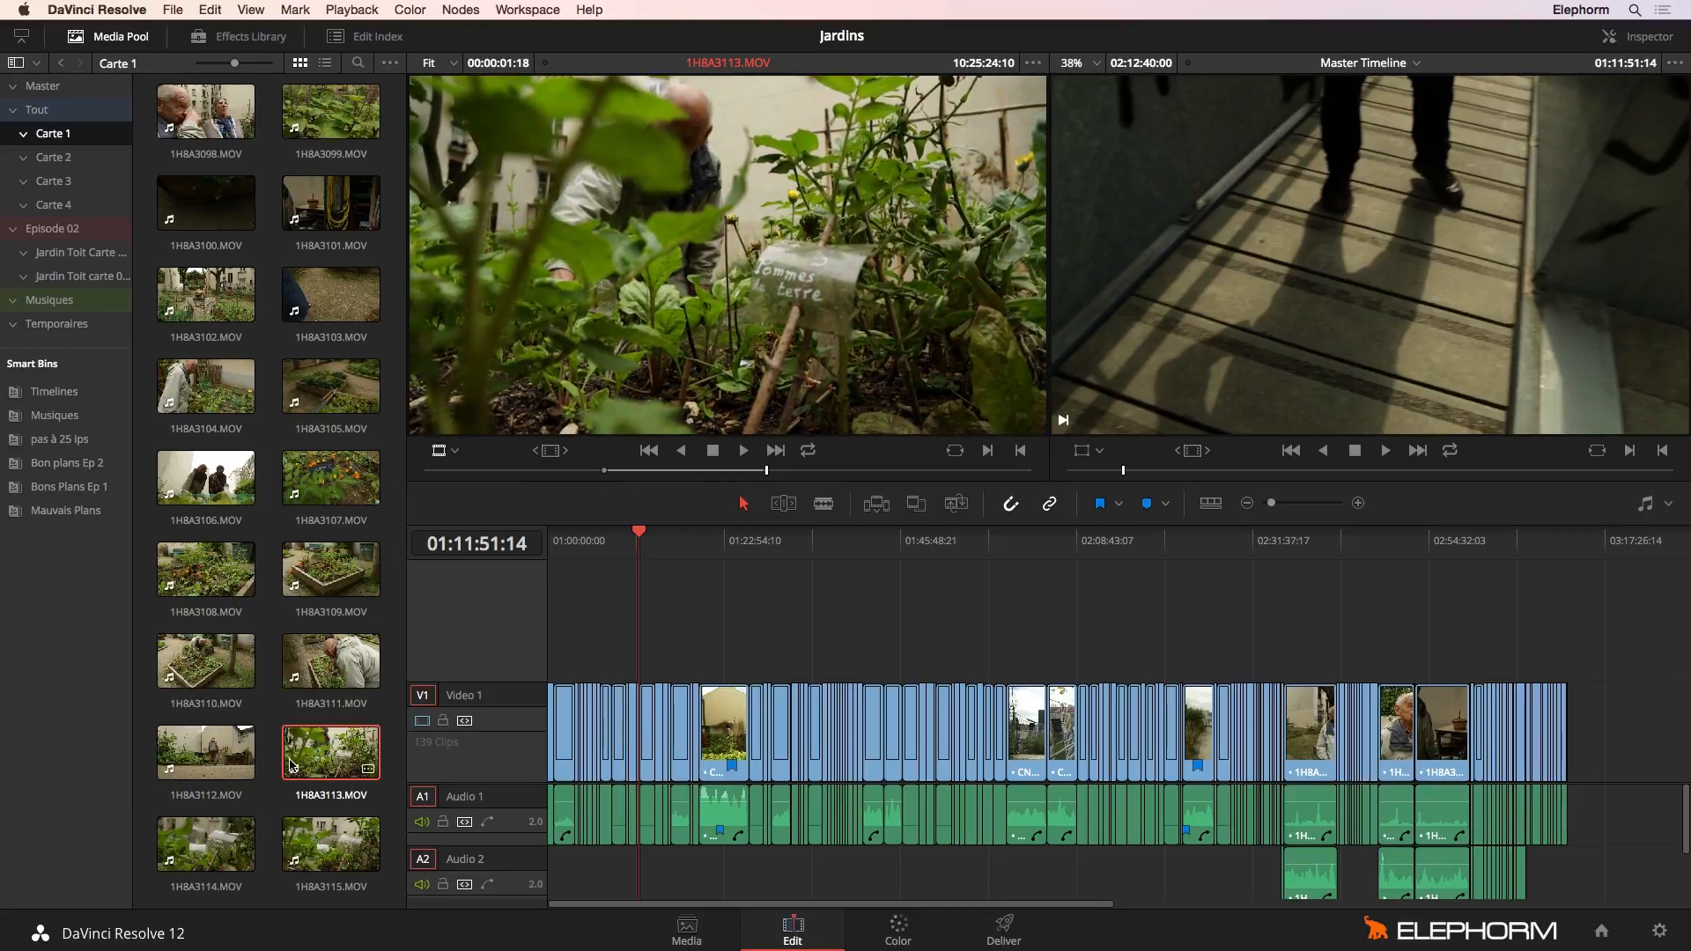
# - Create a timeline named Episode 1 from the clips 1H8A3098.MOV, 1H8A3107.MOV and 1H8A3113.MOV, using their marked in and out points
pyautogui.click(320, 490)
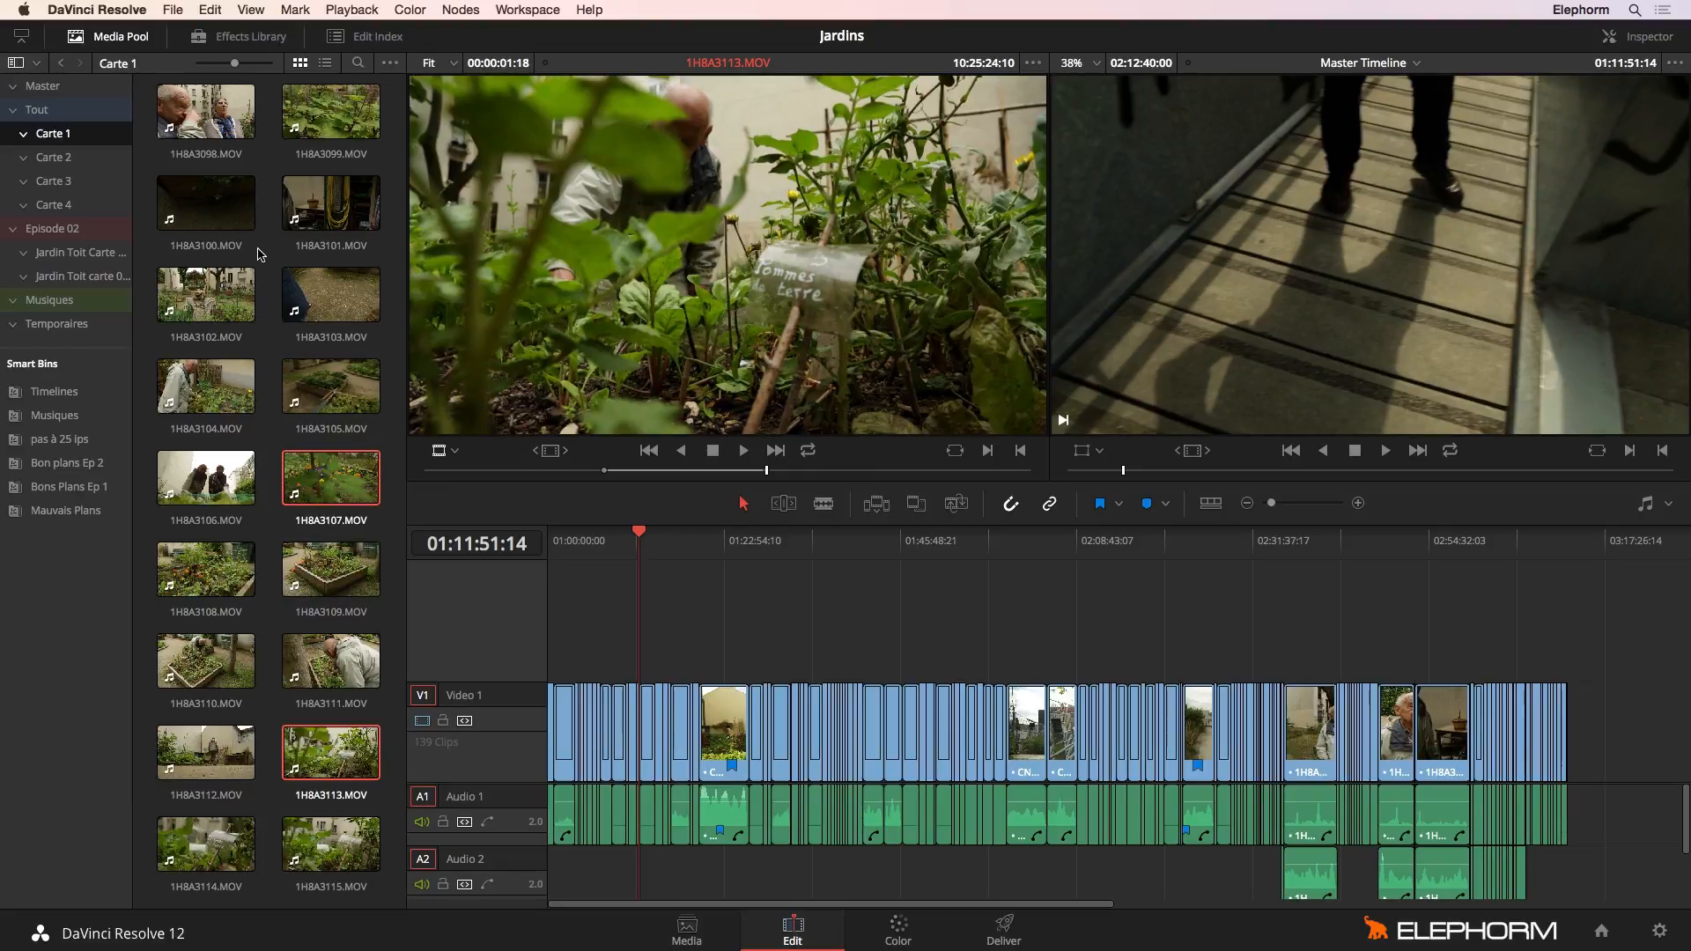
pyautogui.keyDown('super'); pyautogui.click(200, 119); pyautogui.keyUp('super')
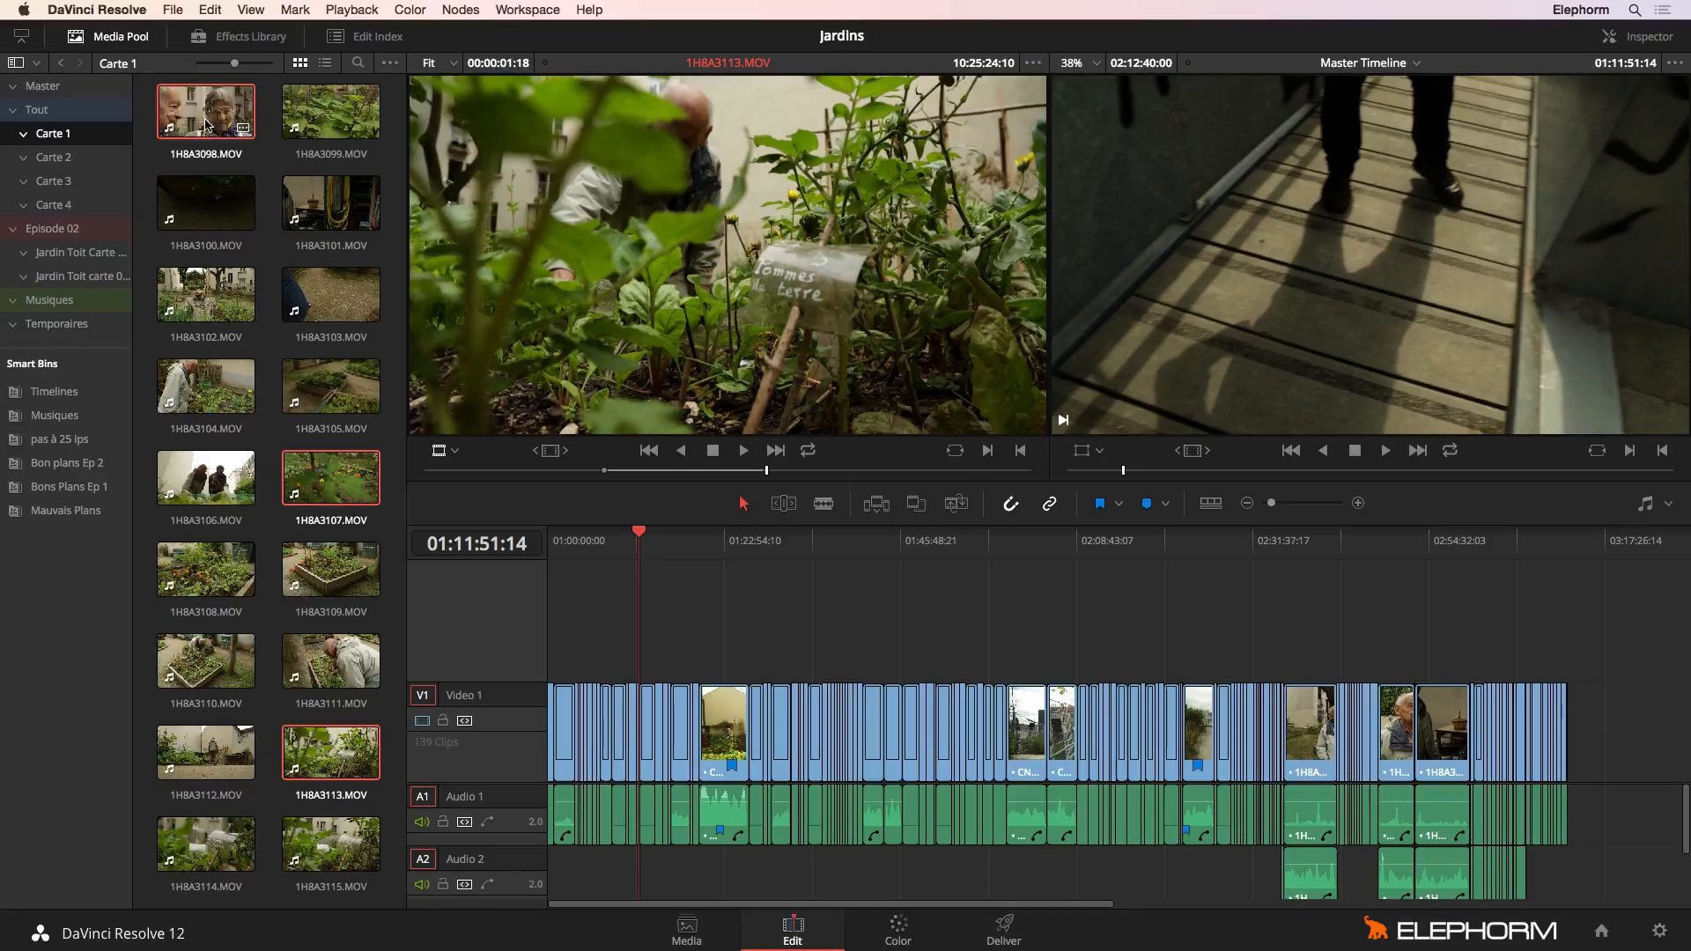
pyautogui.rightClick(207, 124)
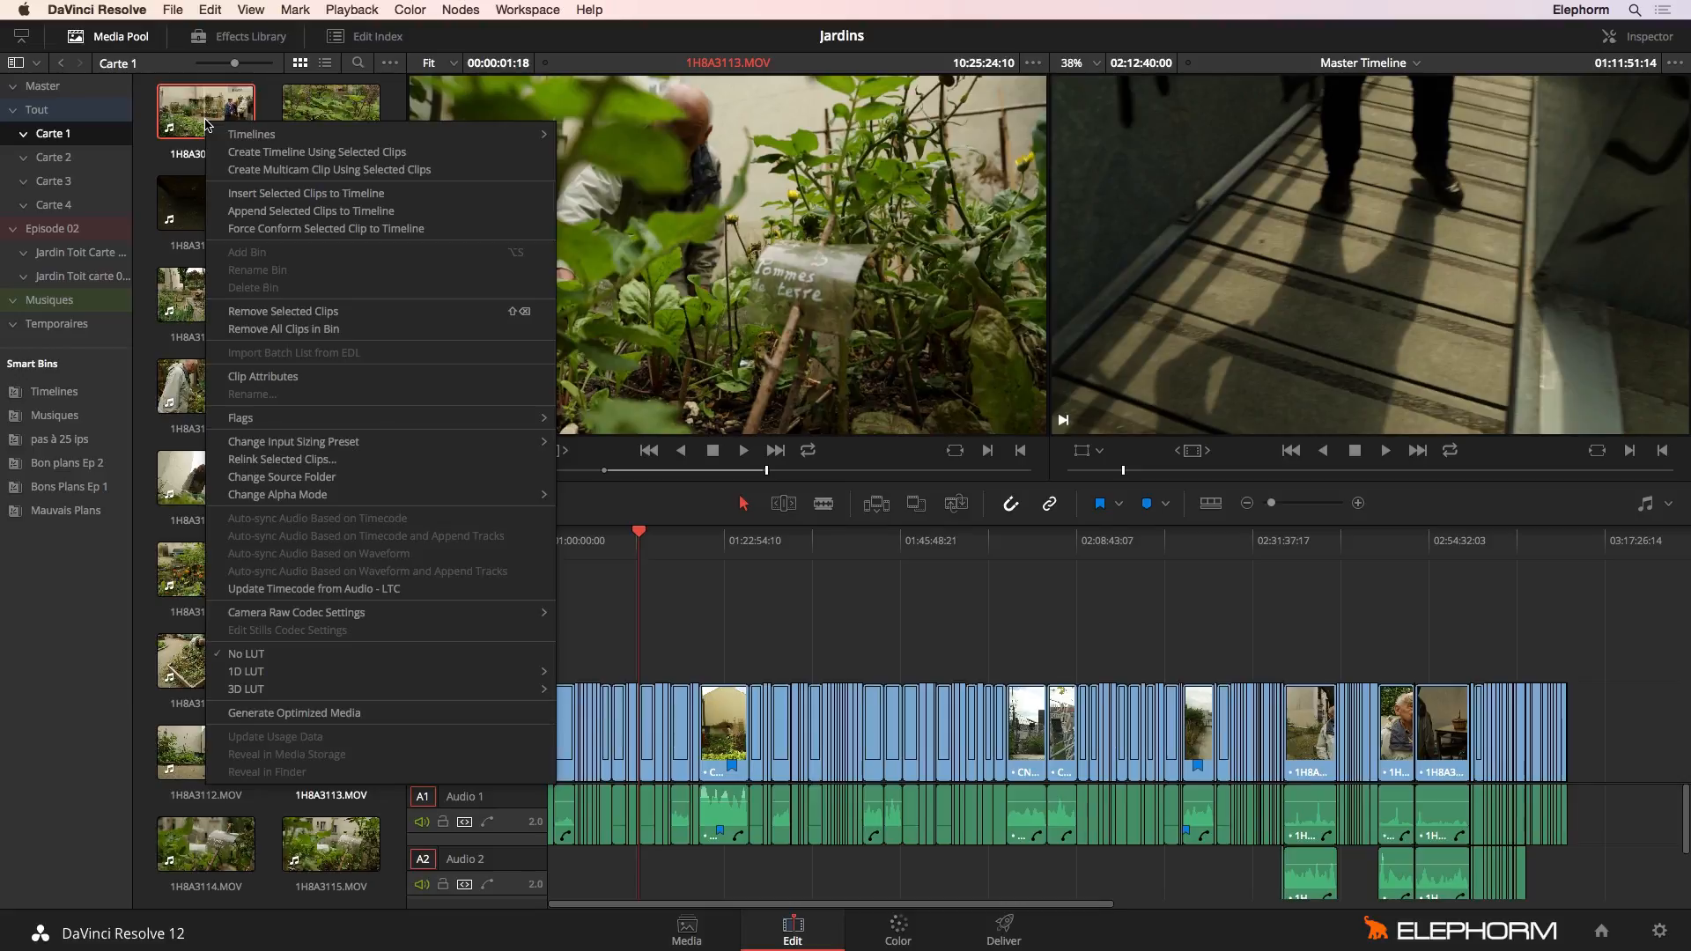
pyautogui.moveTo(225, 137)
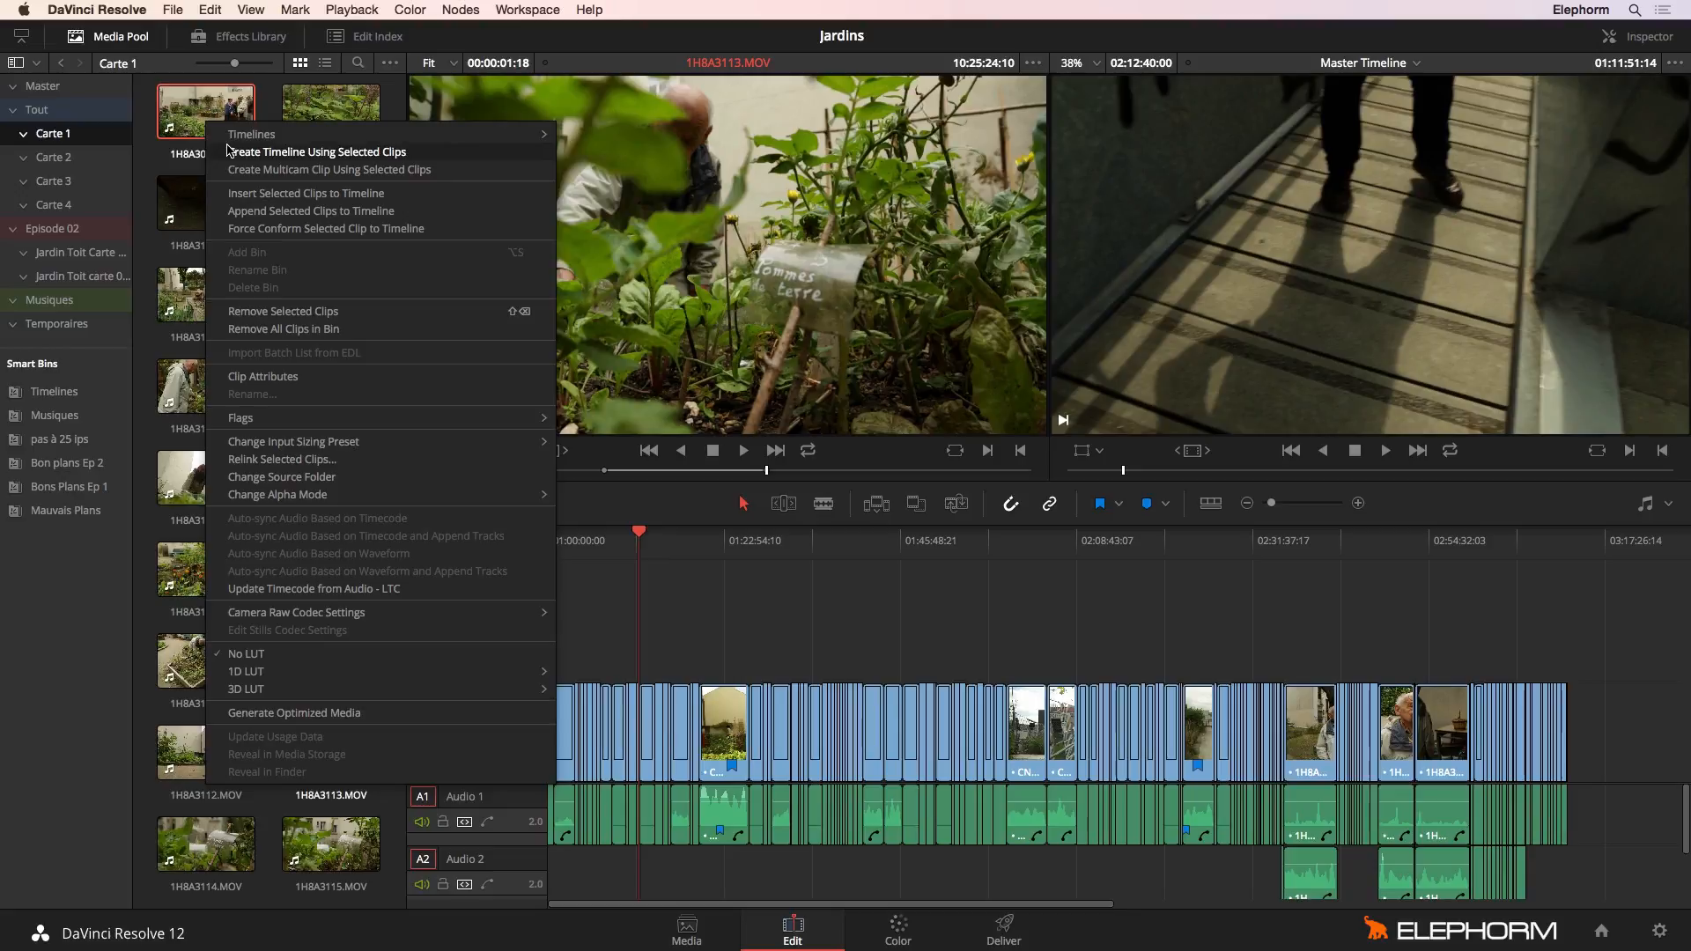
pyautogui.click(228, 150)
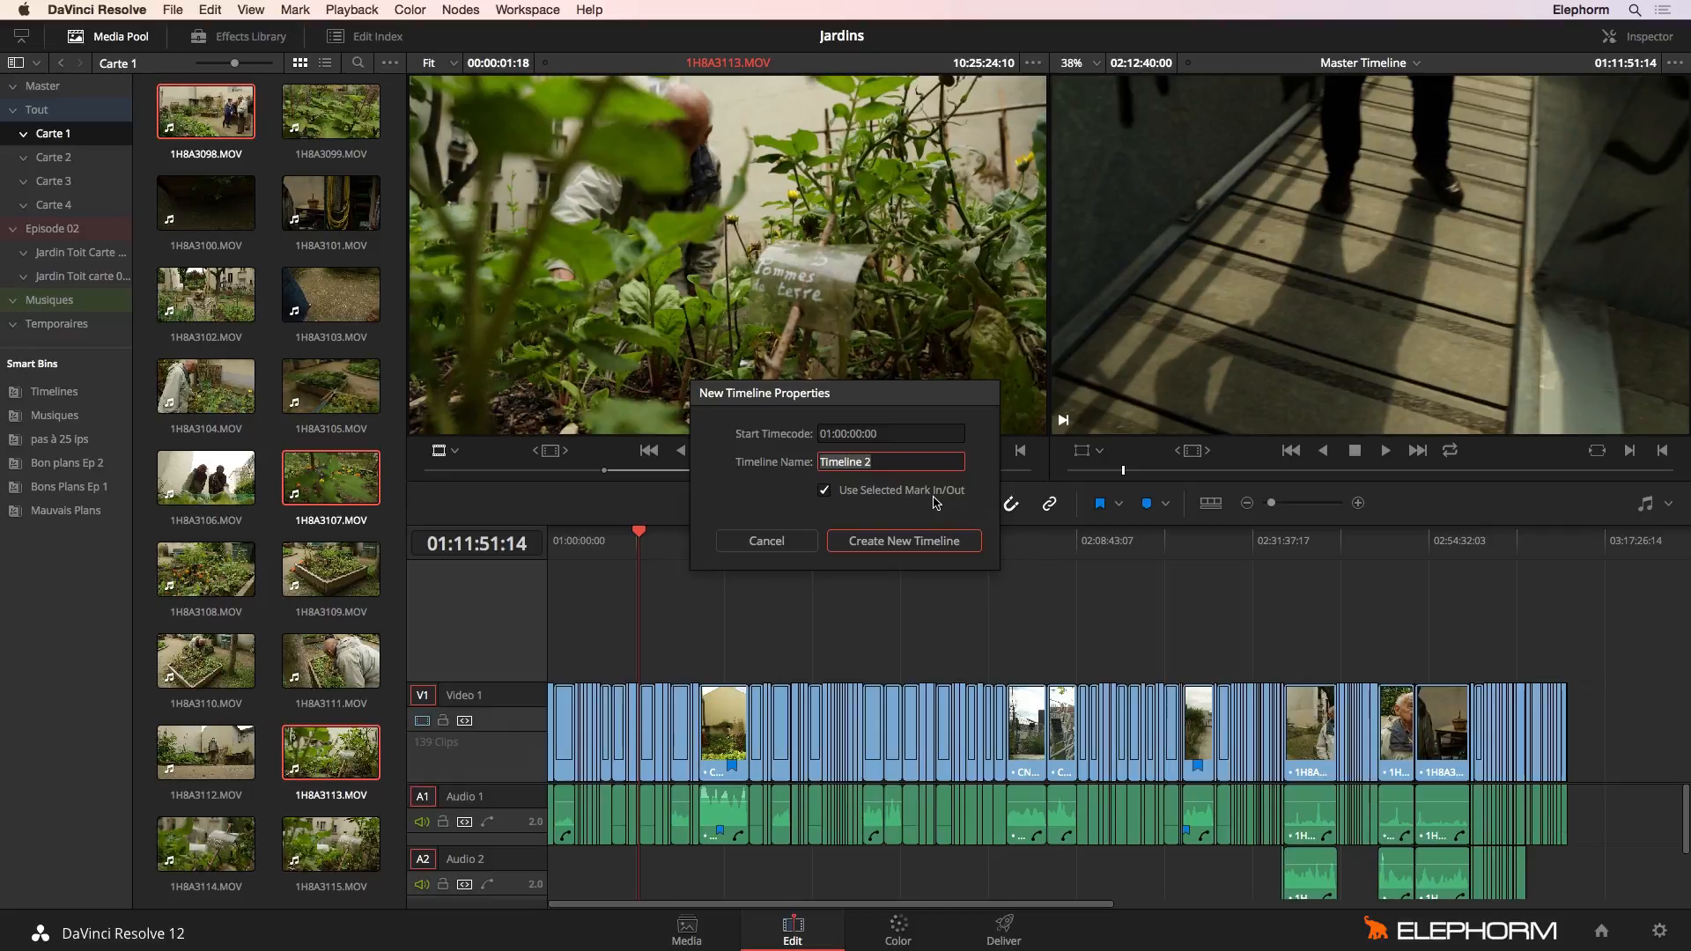
pyautogui.write('Episode 1')
pyautogui.press('Return')
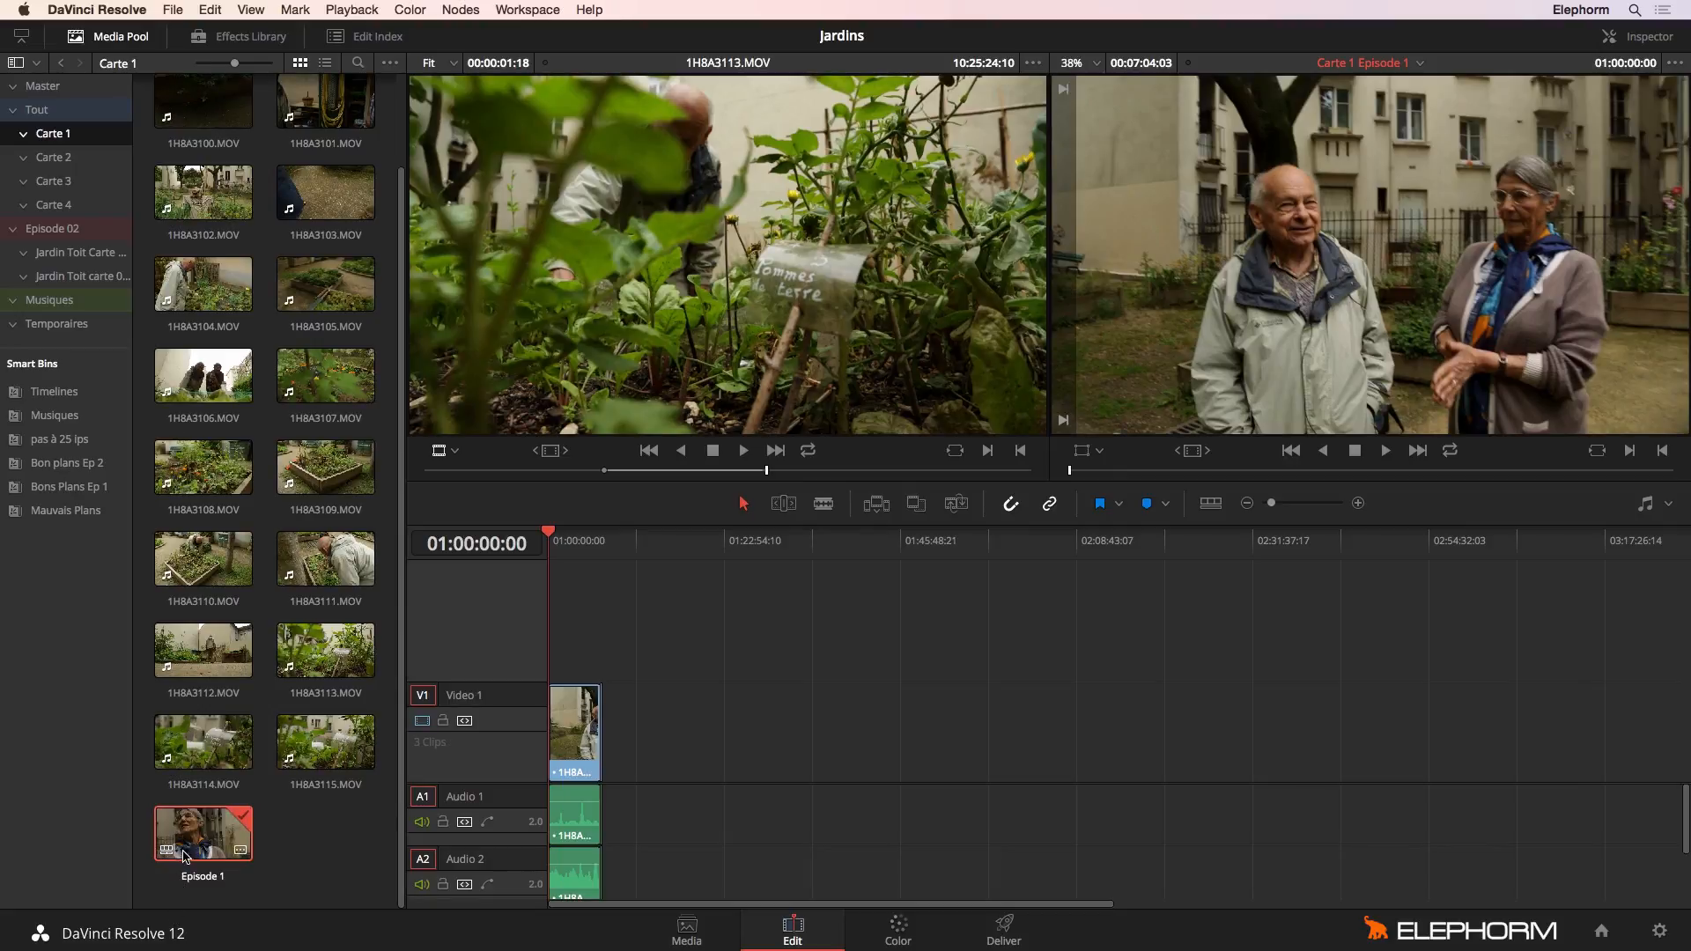
# - Move the Episode 1 timeline from Carte 1 into the Master bin, and show the Timelines smart bin
pyautogui.moveTo(184, 857); pyautogui.dragTo(37, 85)
pyautogui.click(44, 88)
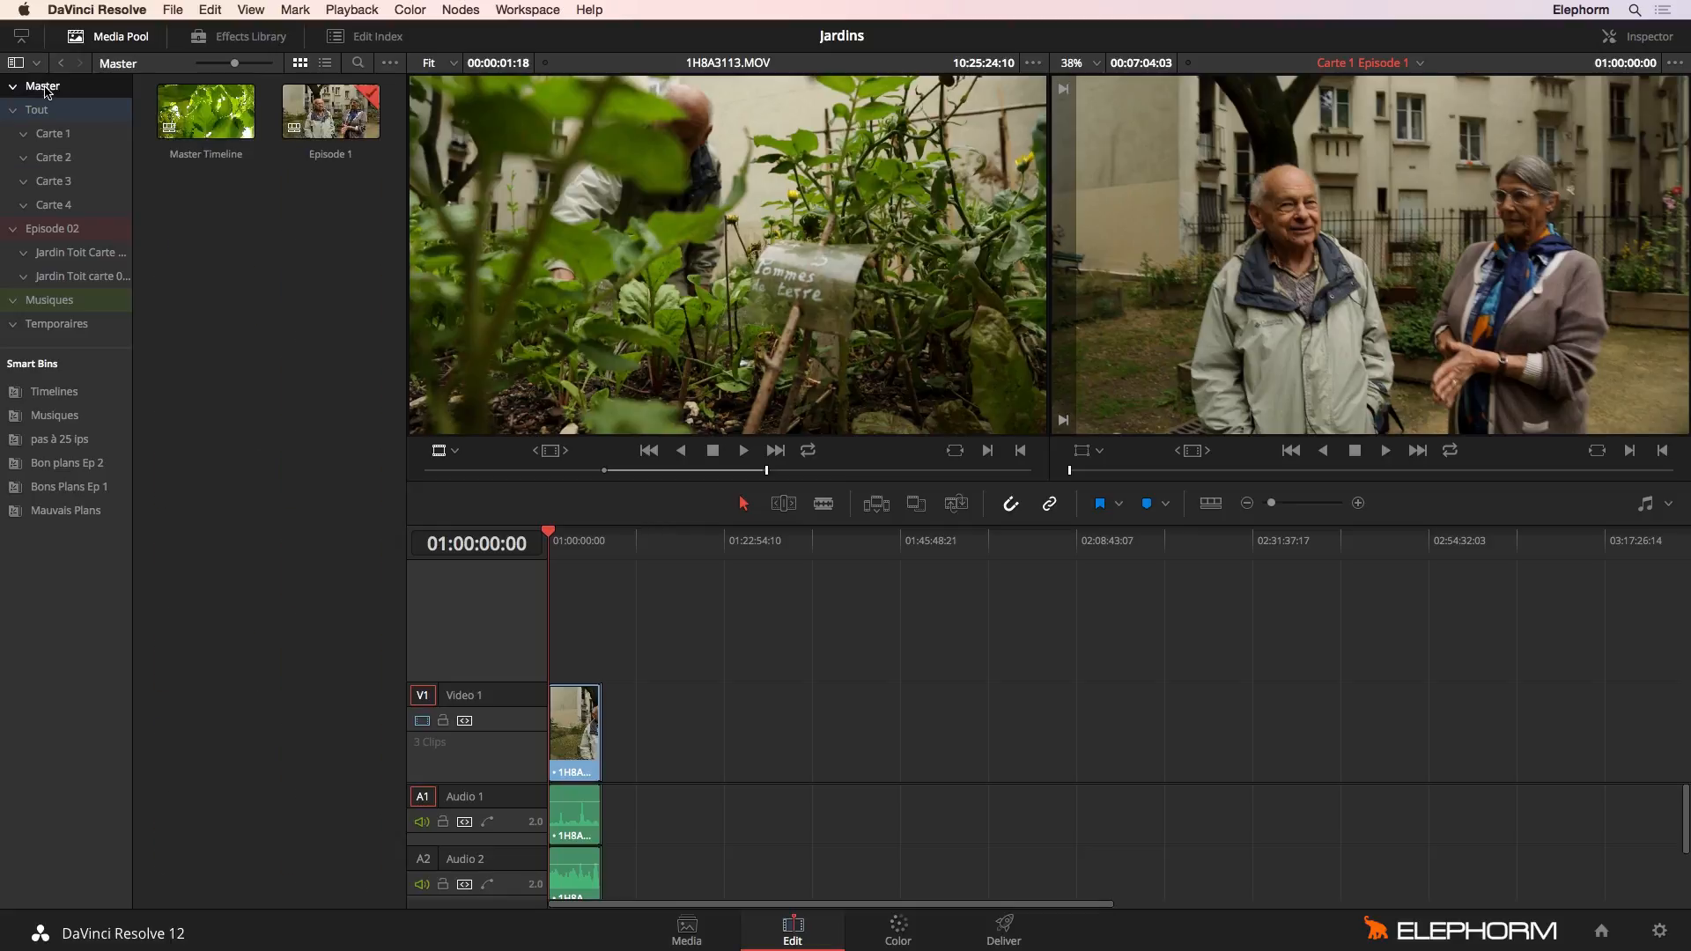
pyautogui.click(45, 395)
pyautogui.click(46, 407)
pyautogui.click(50, 394)
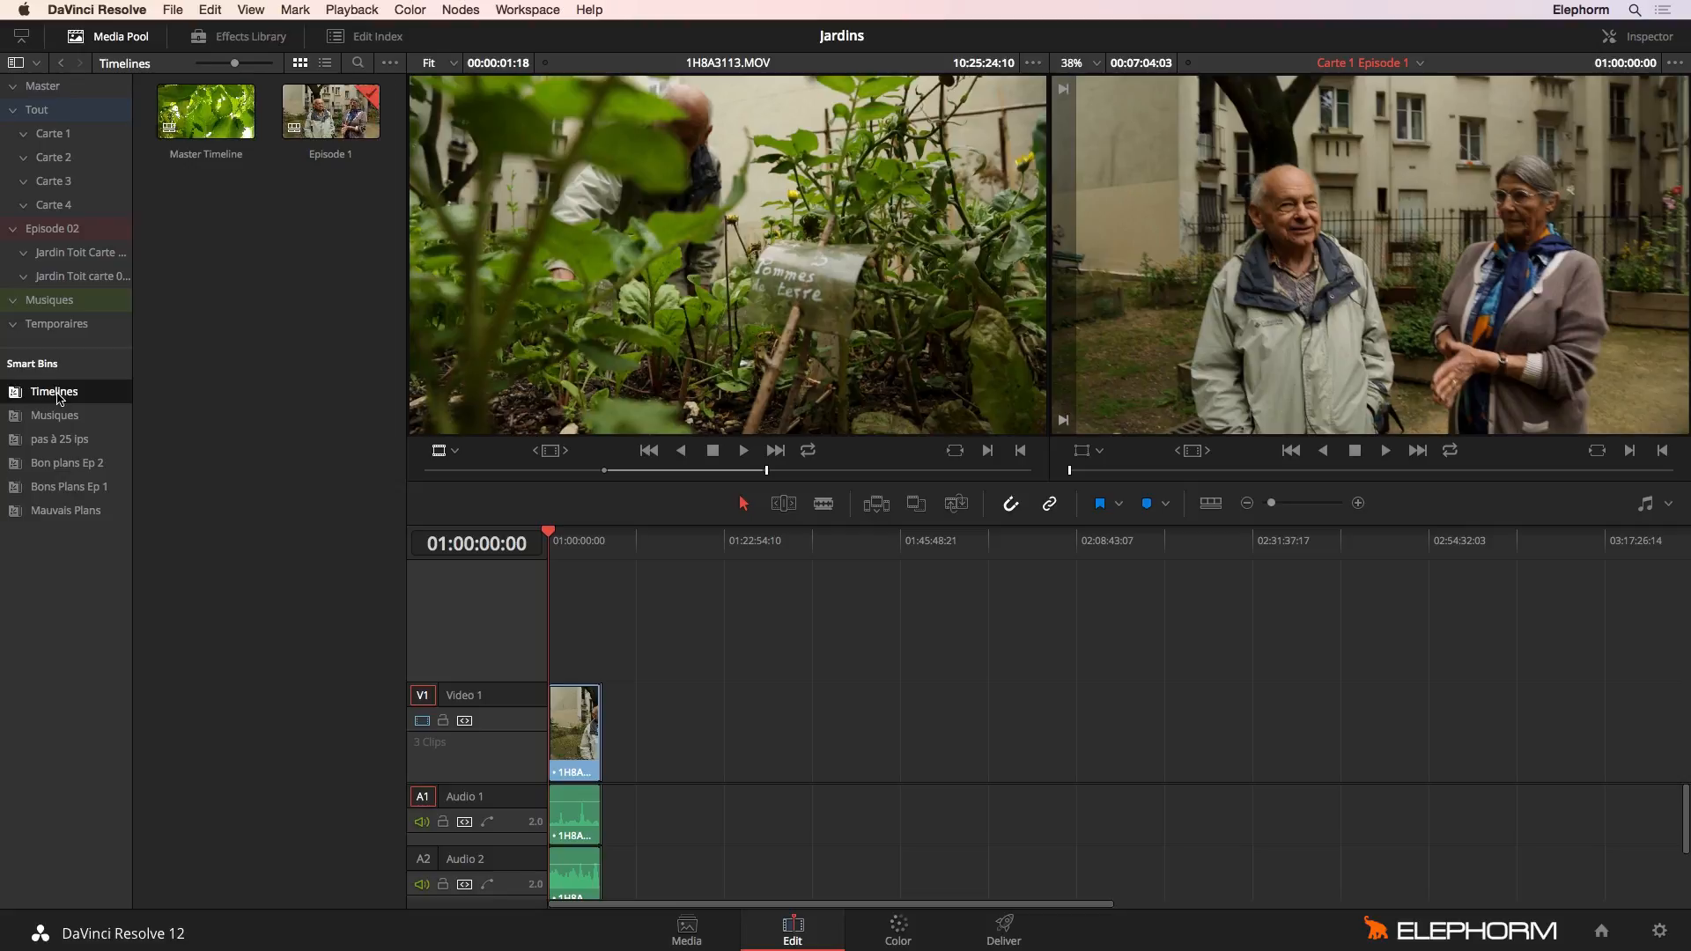
pyautogui.click(238, 132)
pyautogui.click(272, 181)
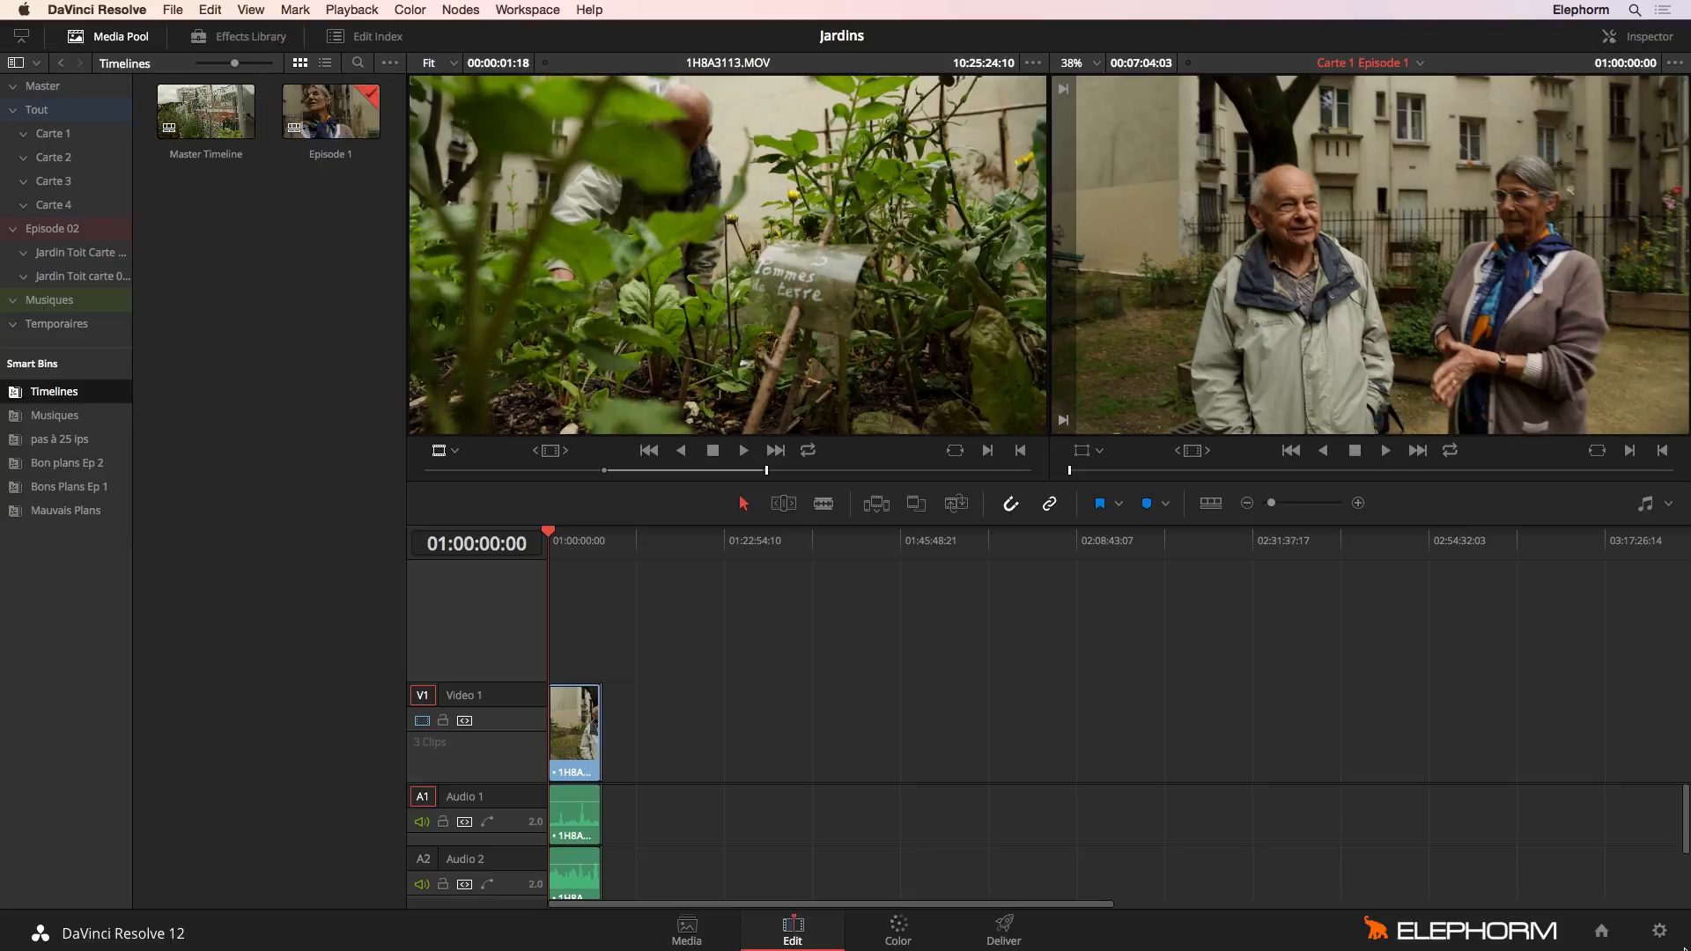
# - Review the timeline format in the master project settings and close them without saving
pyautogui.click(1662, 932)
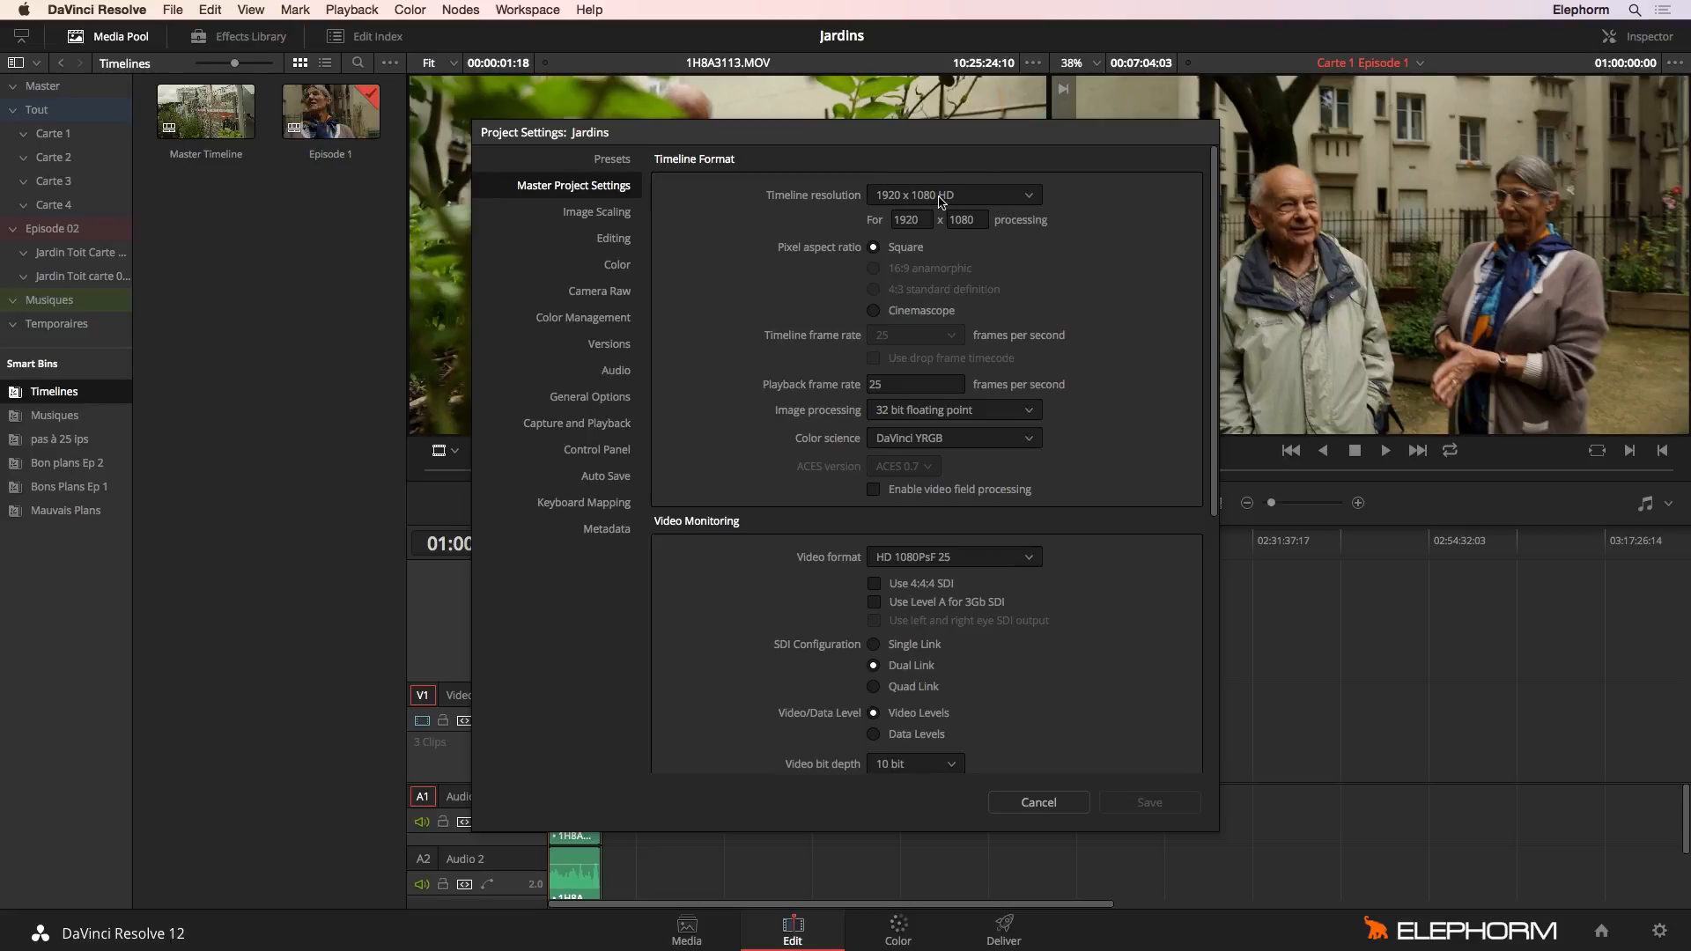
pyautogui.click(1068, 804)
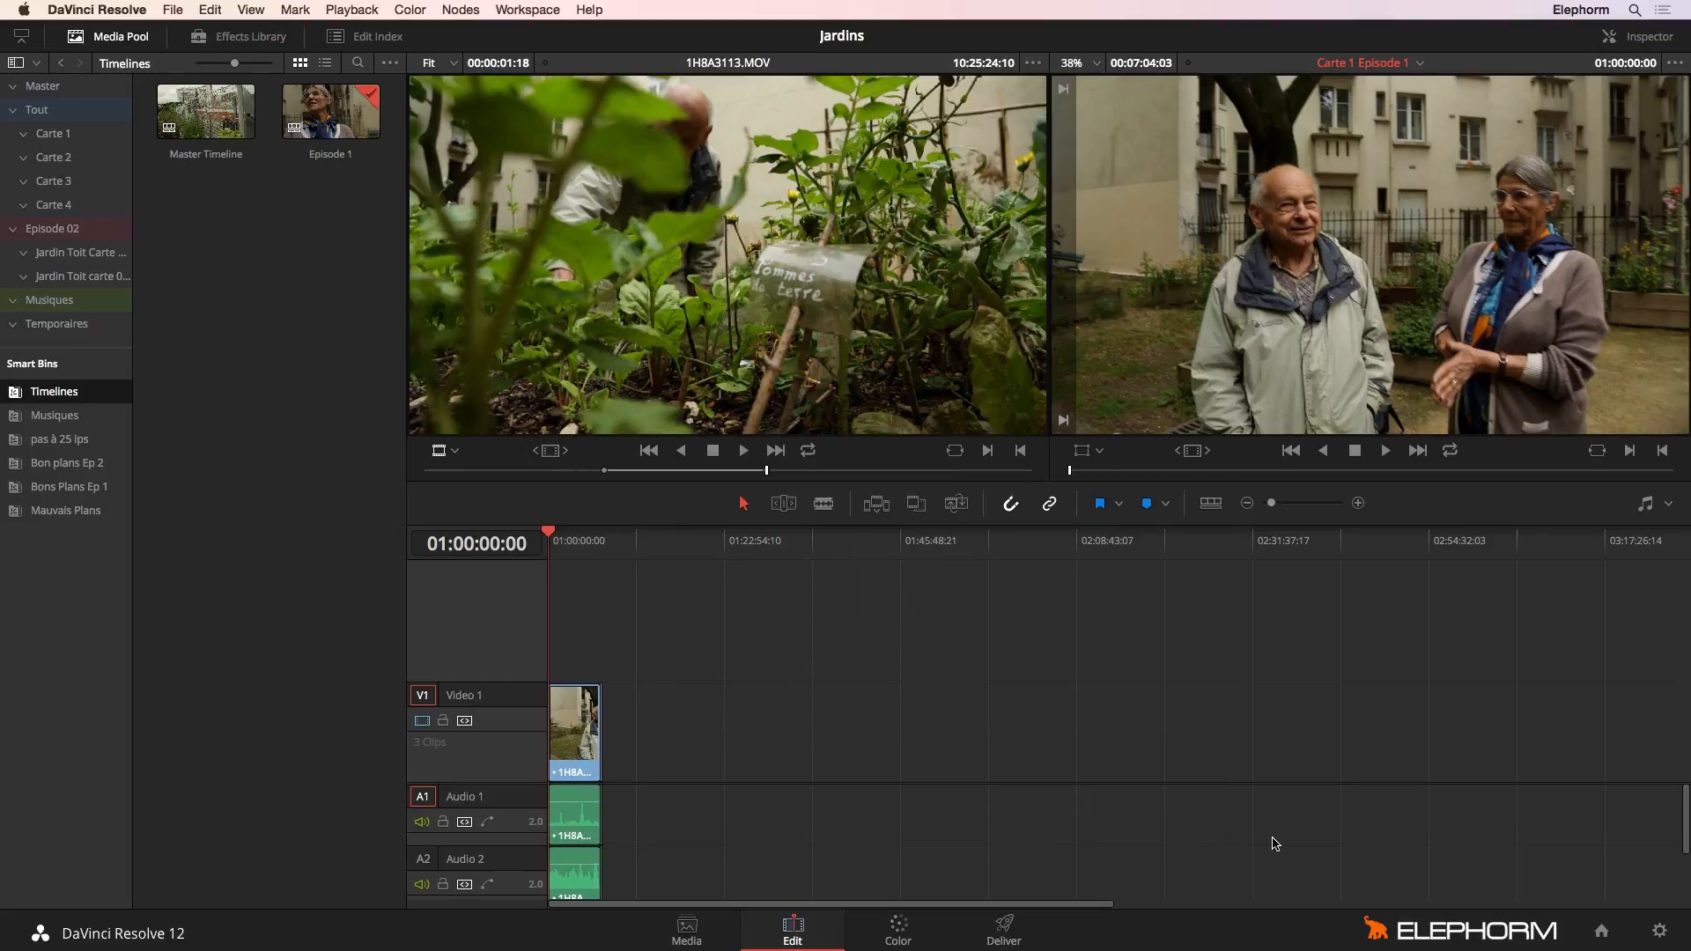
# - Open Master Timeline from the Master bin and duplicate it
pyautogui.click(301, 131)
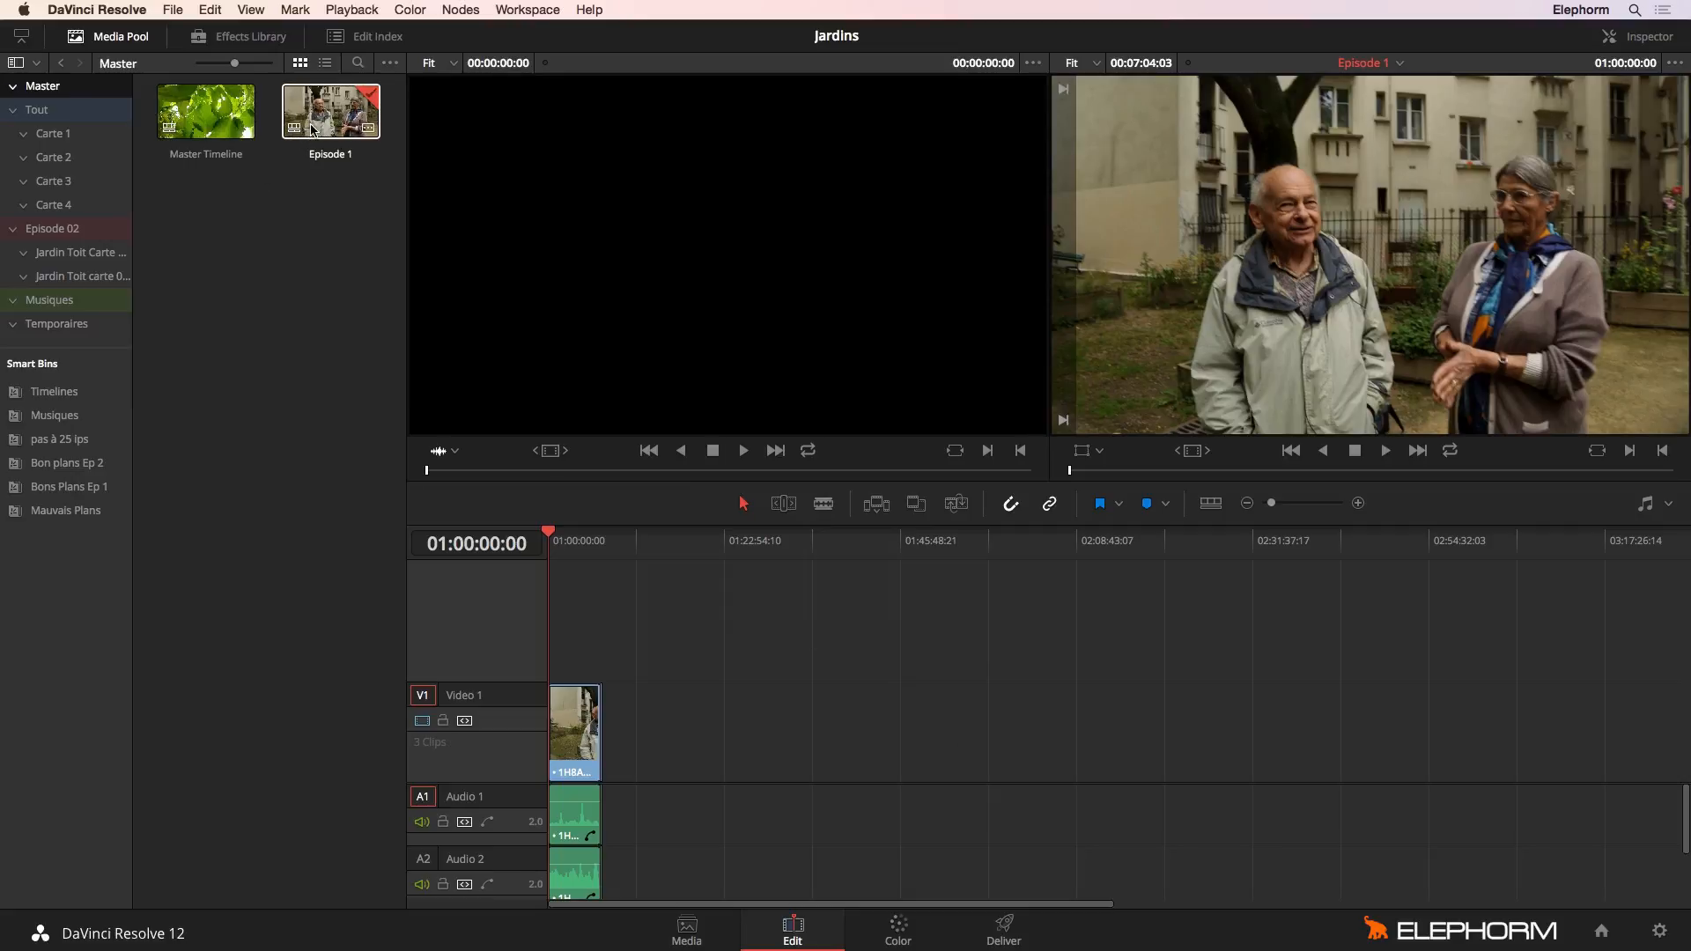
pyautogui.click(215, 124)
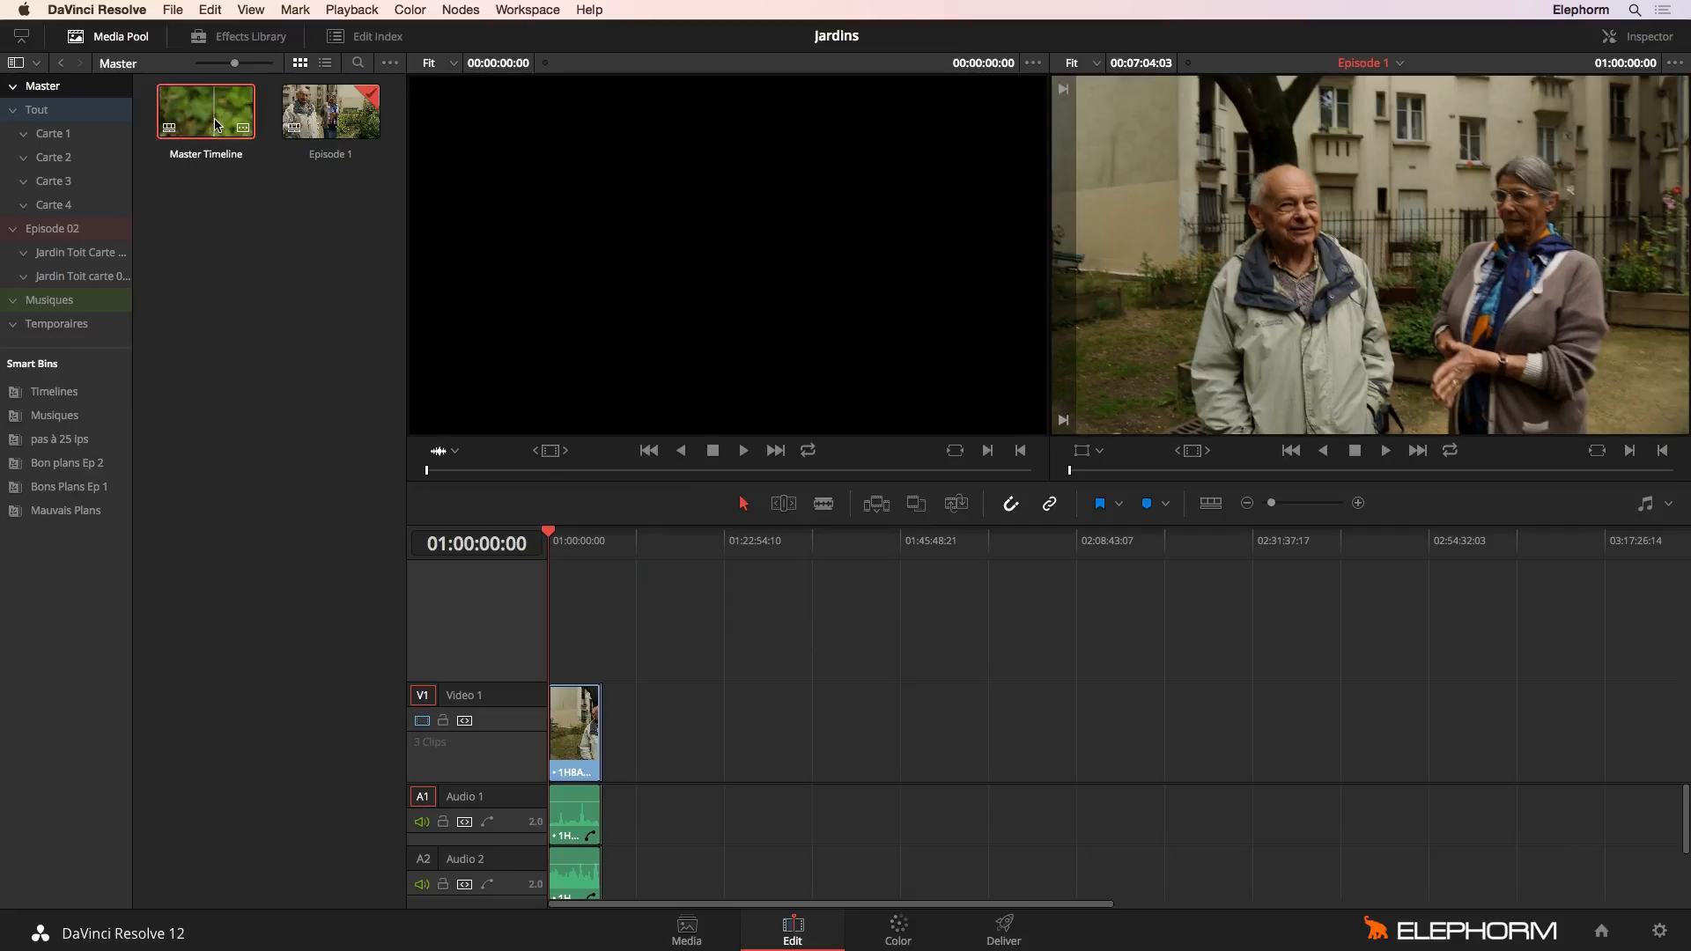
pyautogui.doubleClick(216, 124)
pyautogui.rightClick(217, 125)
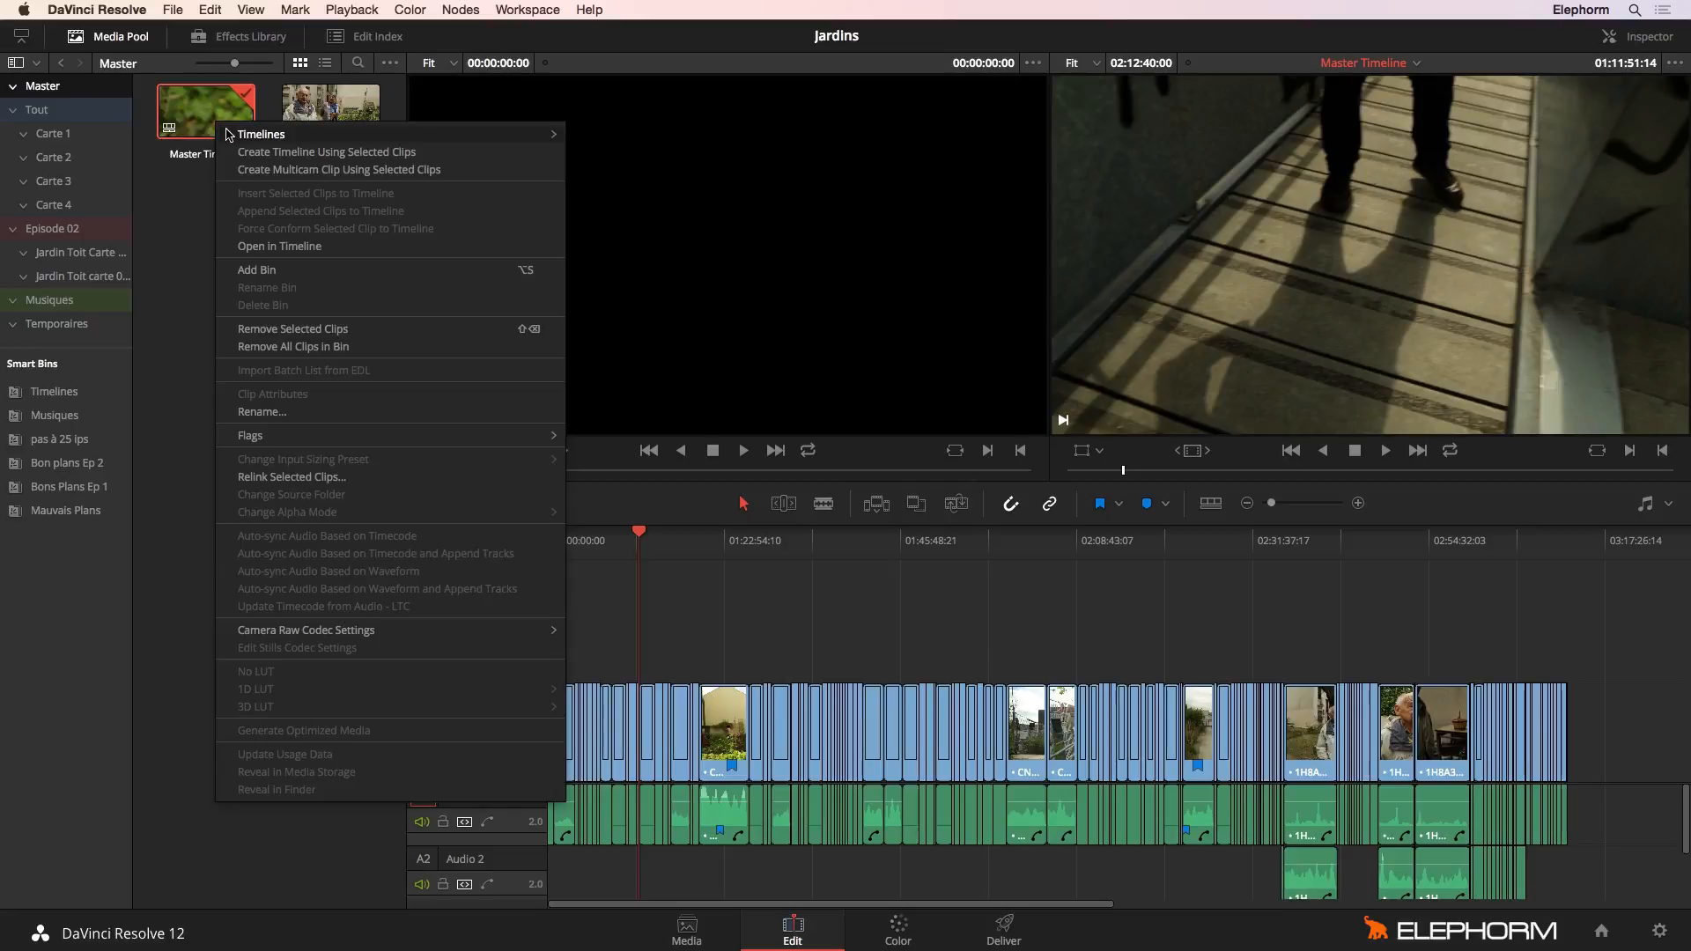
pyautogui.moveTo(228, 134)
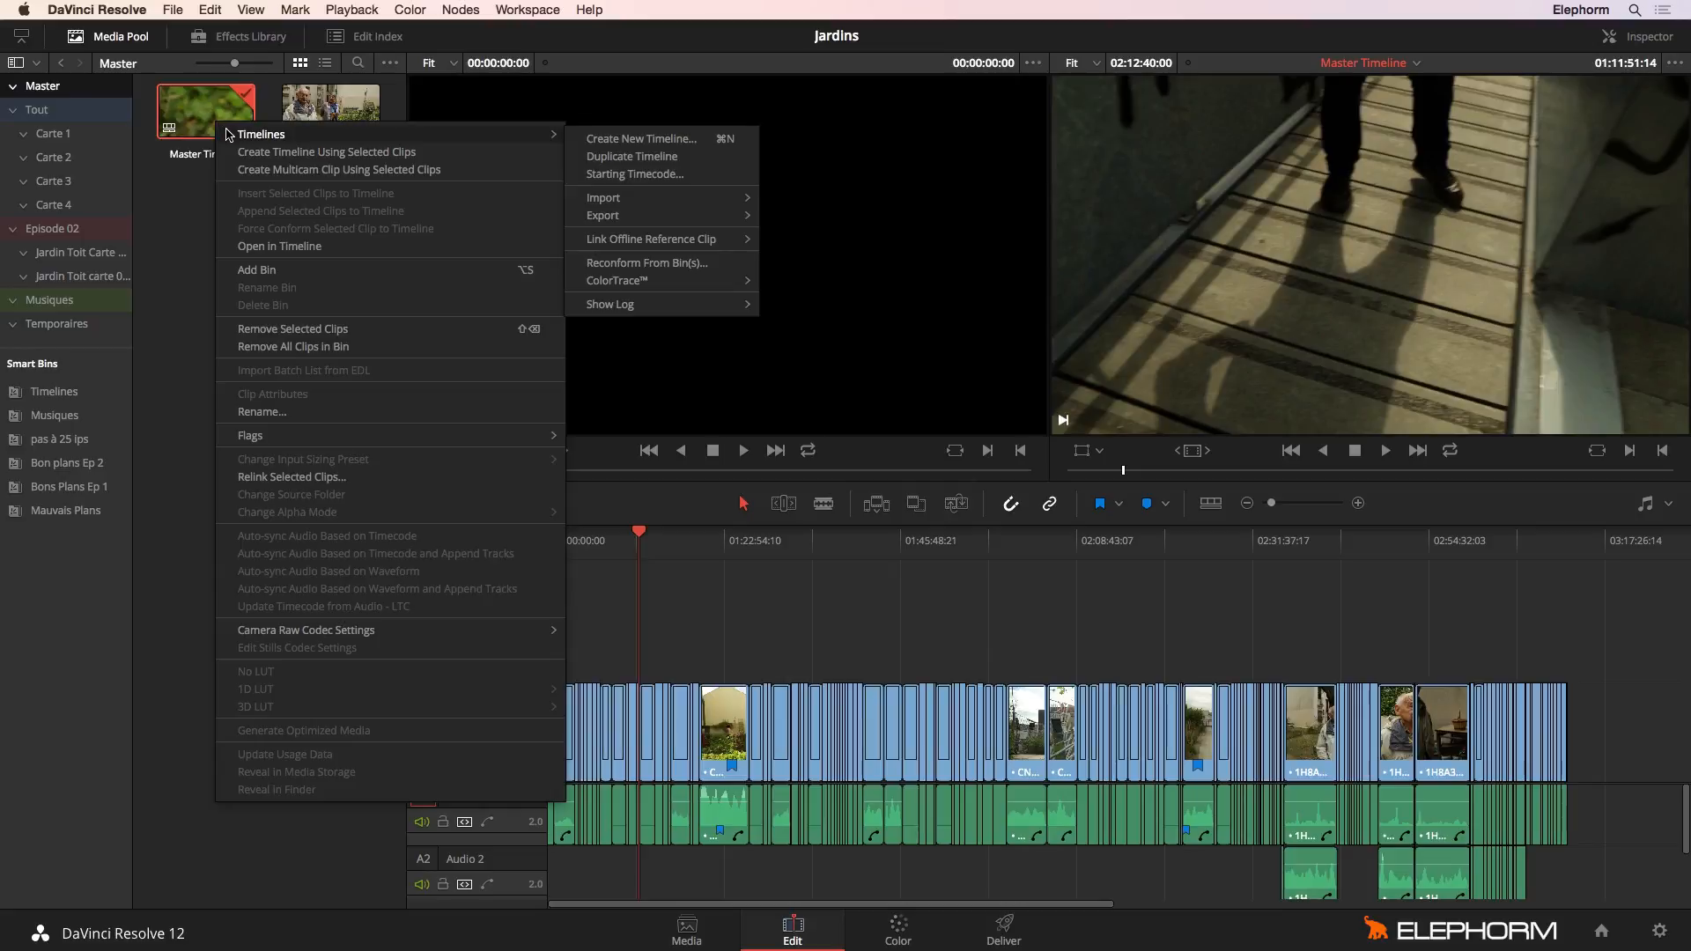
pyautogui.click(645, 159)
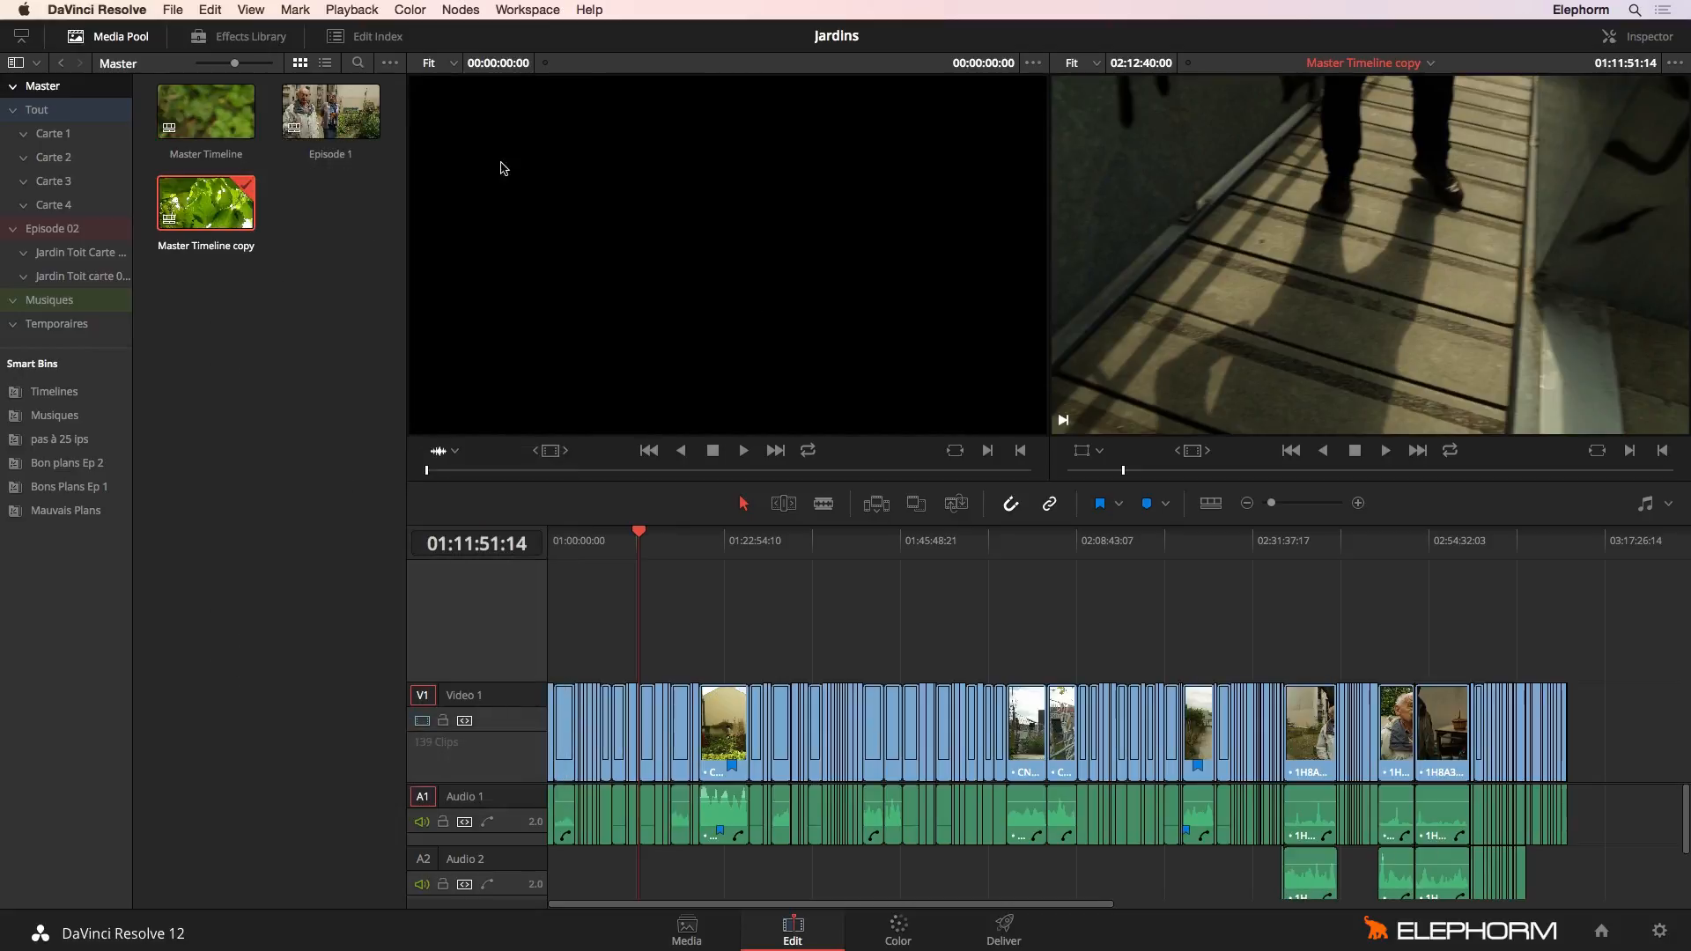
# - Set the start timecode of Master Timeline copy to 00:00:00:00
pyautogui.rightClick(199, 206)
pyautogui.moveTo(221, 217)
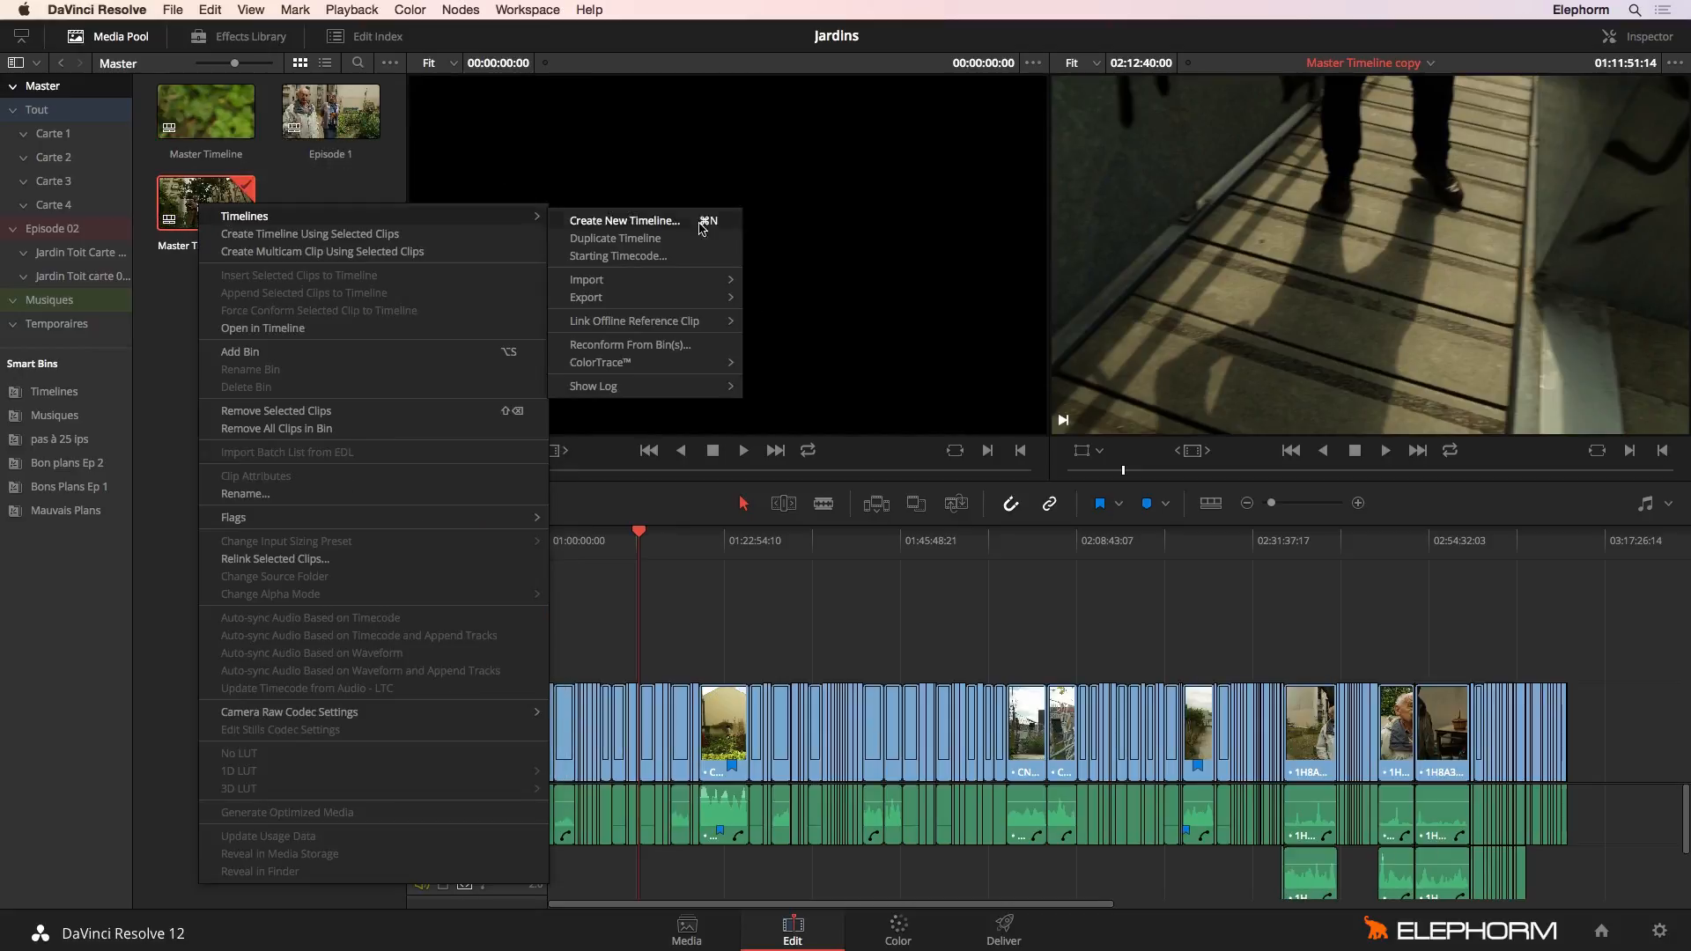
pyautogui.click(700, 261)
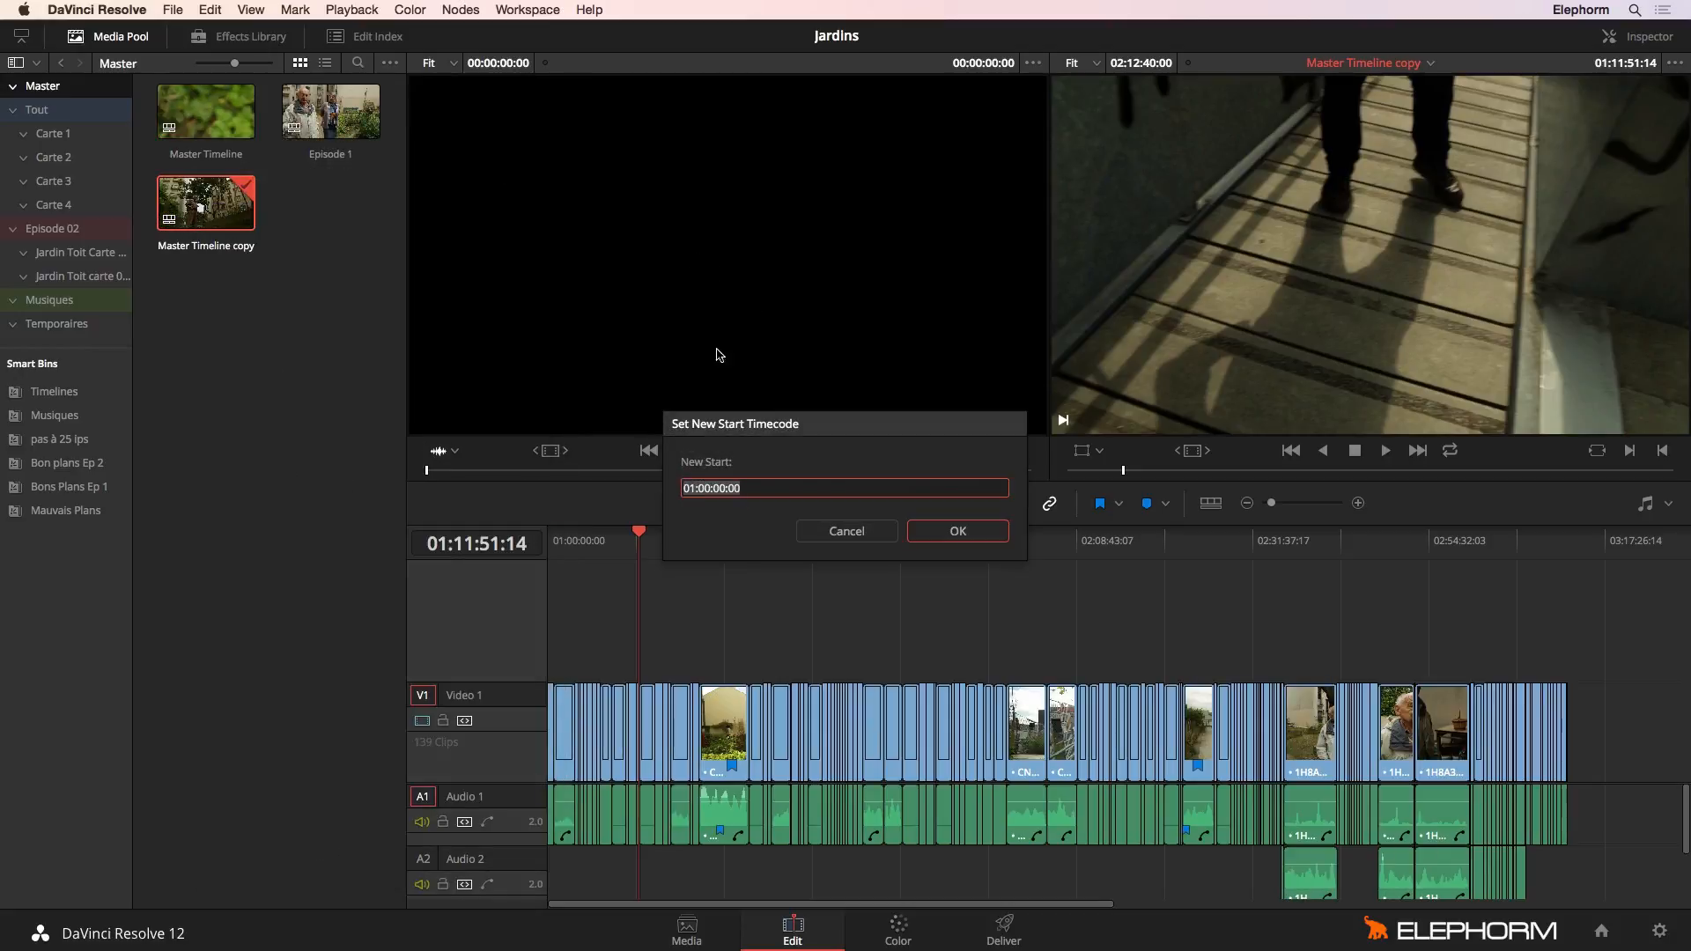
pyautogui.click(692, 490)
pyautogui.write('0')
pyautogui.click(993, 533)
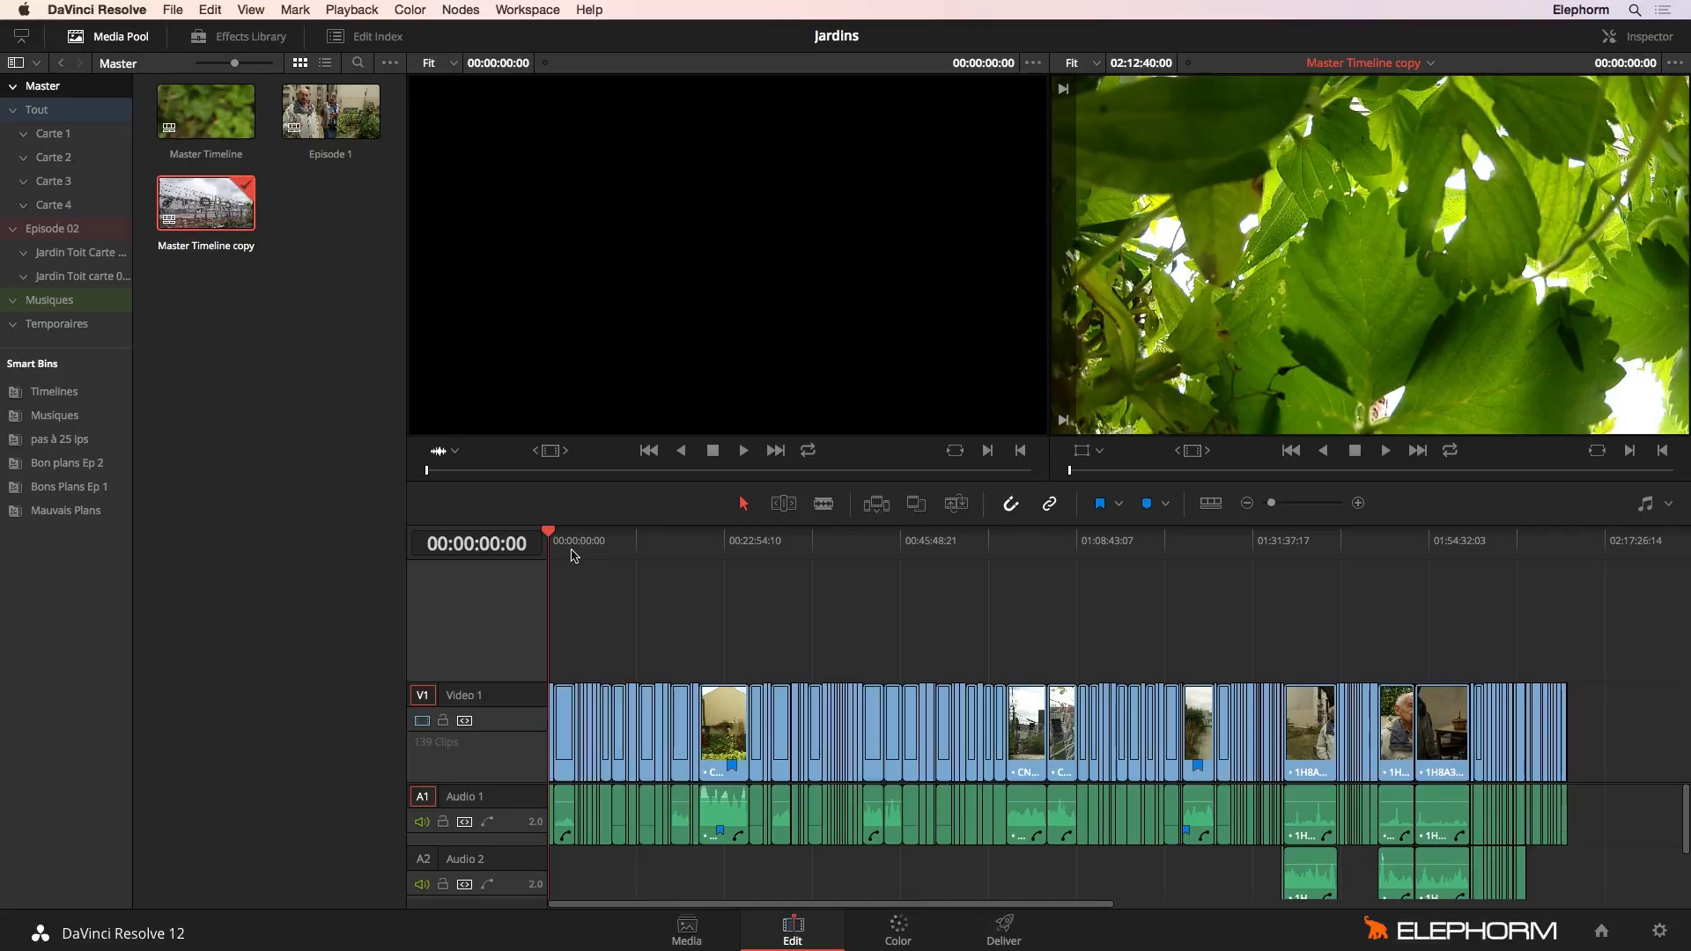
# - Check the beginning of Master Timeline copy and list the timelines available in the timeline viewer
pyautogui.moveTo(557, 546); pyautogui.dragTo(487, 546)
pyautogui.click(1431, 65)
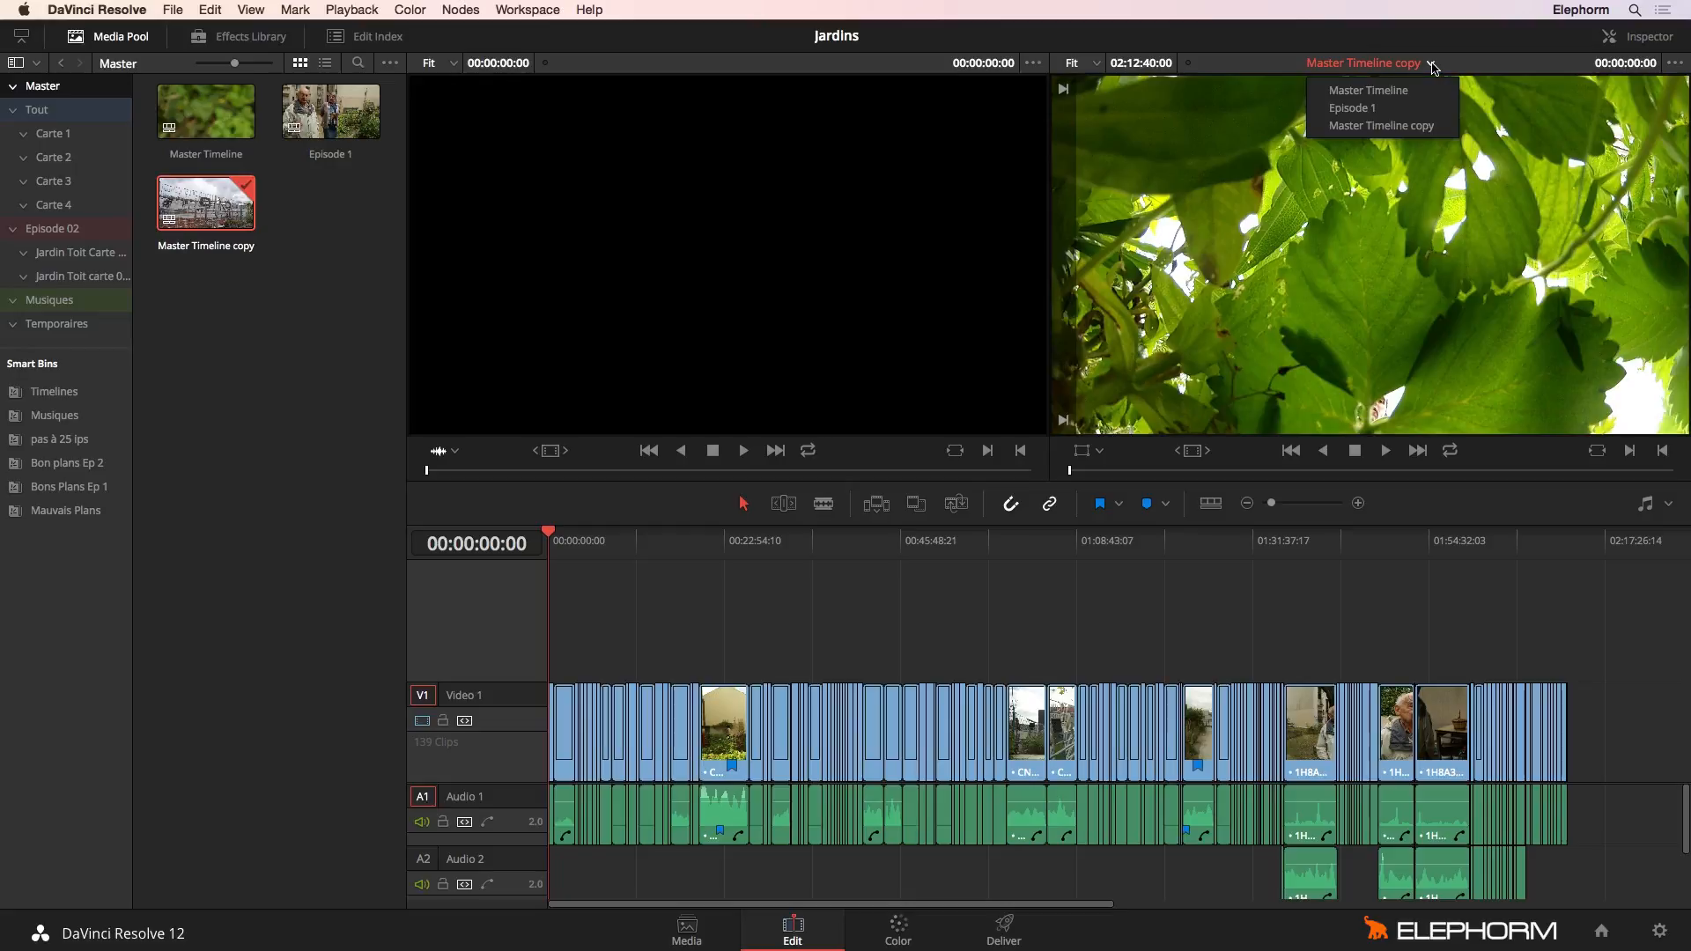